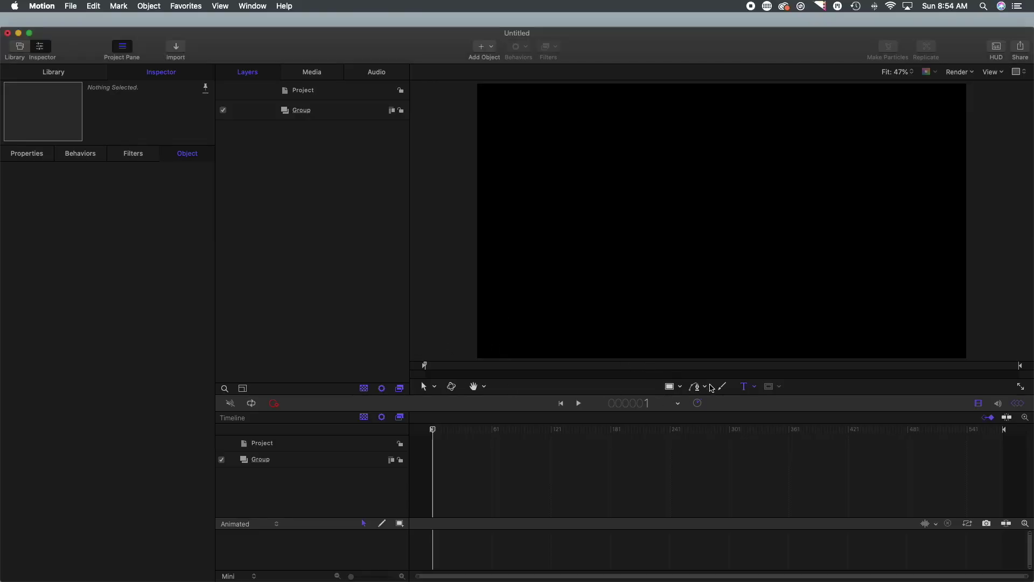
# Create a 'SHADOW TEXT' text layer, enlarge it to size 140, and drag it to the lower left
pyautogui.click(746, 386)
pyautogui.click(556, 300)
pyautogui.write('SH')
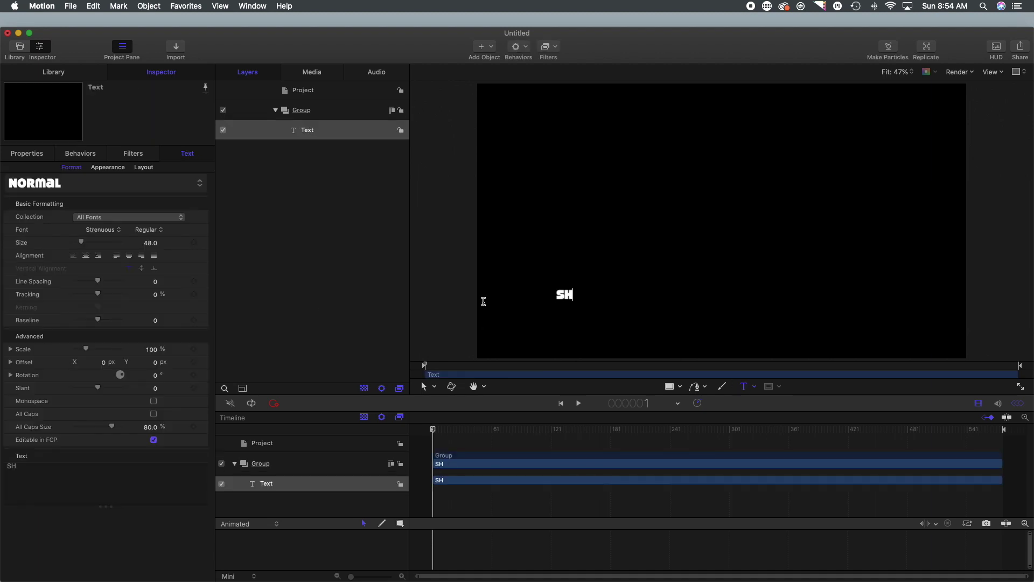
pyautogui.write('ADOW')
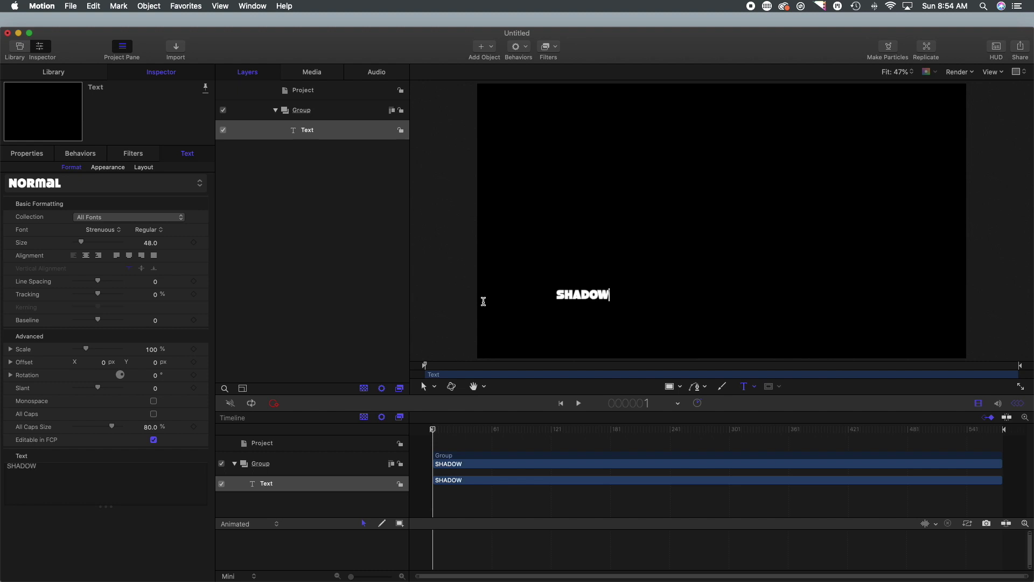
pyautogui.write(' TEXT')
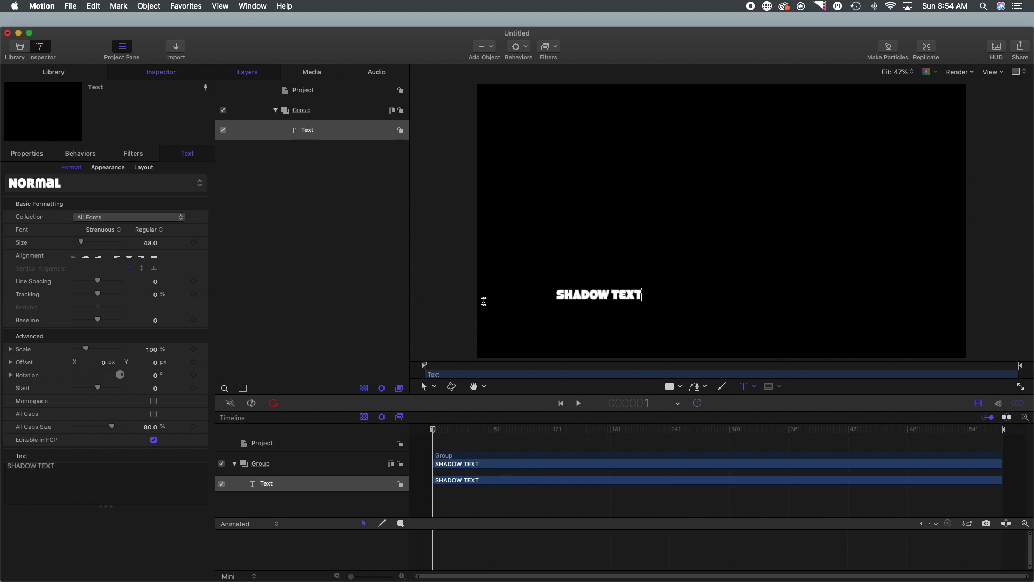
pyautogui.moveTo(81, 242); pyautogui.dragTo(85, 244)
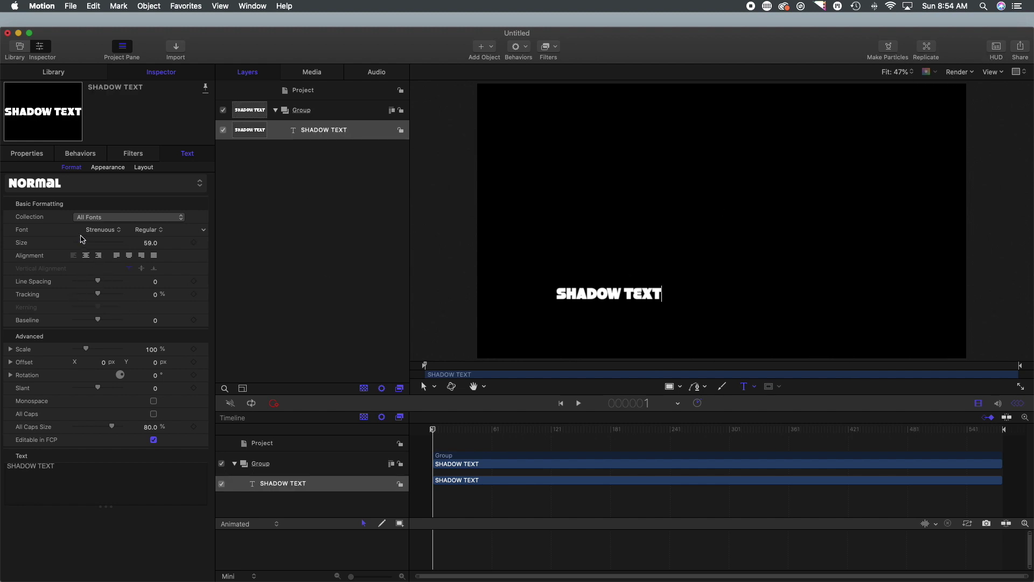
pyautogui.moveTo(83, 243); pyautogui.dragTo(99, 247)
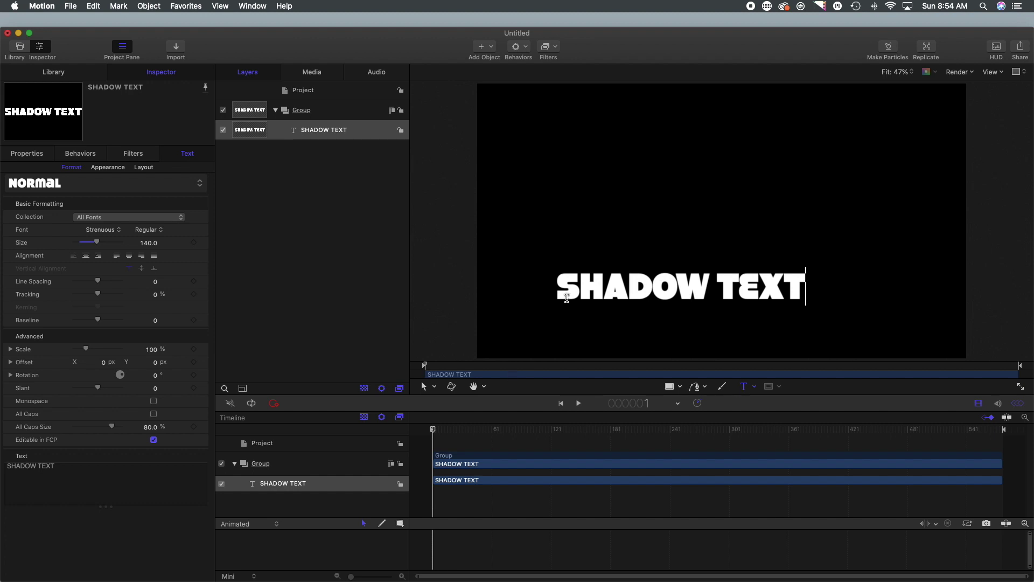
pyautogui.click(424, 387)
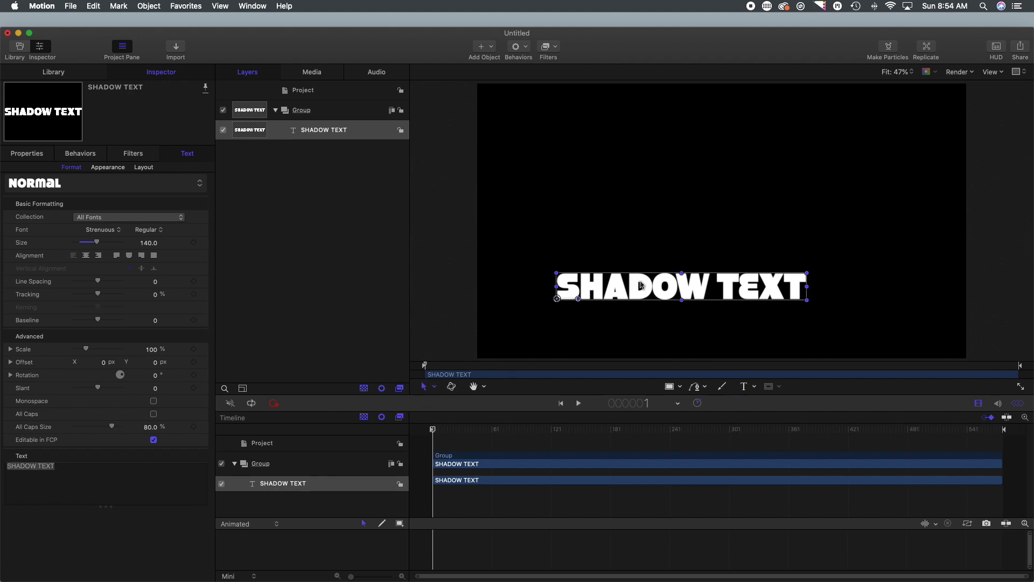
pyautogui.moveTo(642, 286); pyautogui.dragTo(601, 313)
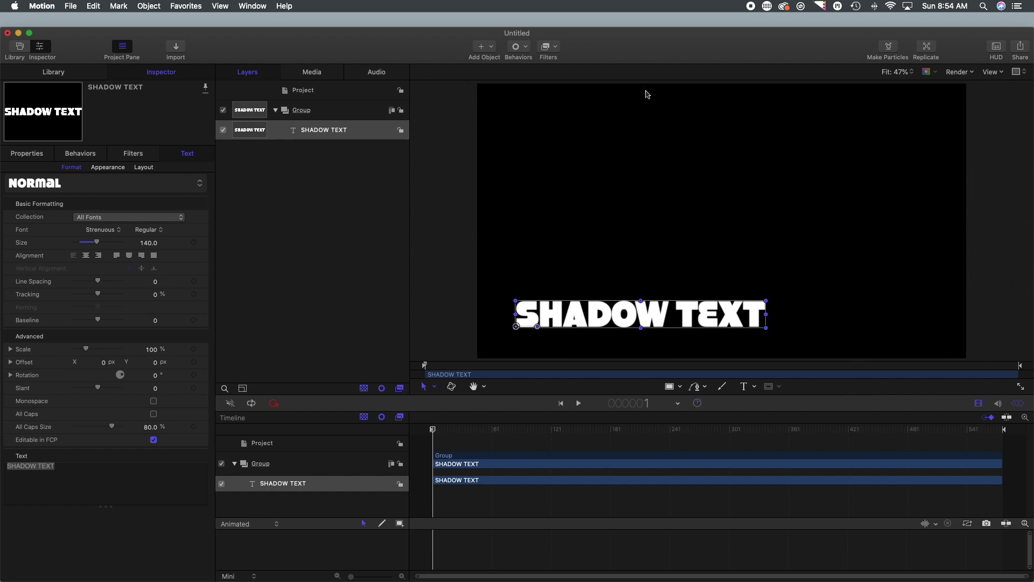
# Apply the Text-Energetic Bounce In behavior to SHADOW TEXT
pyautogui.click(527, 49)
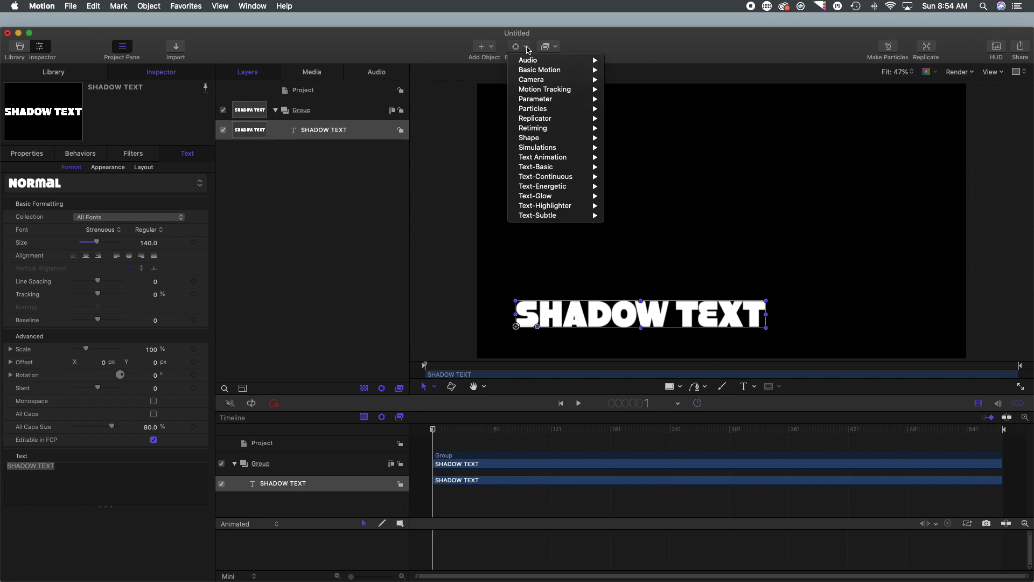
pyautogui.moveTo(577, 187)
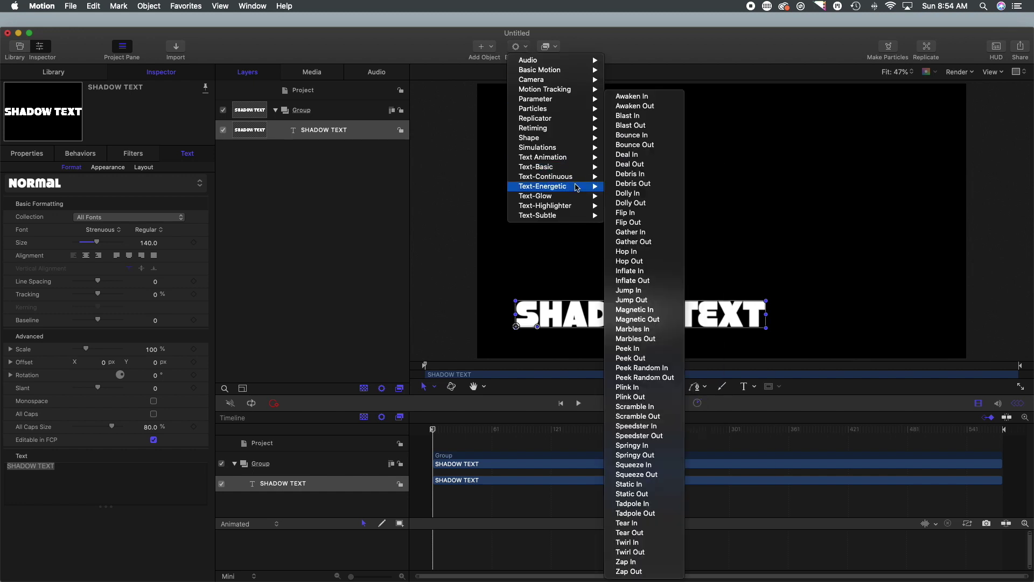
pyautogui.click(651, 141)
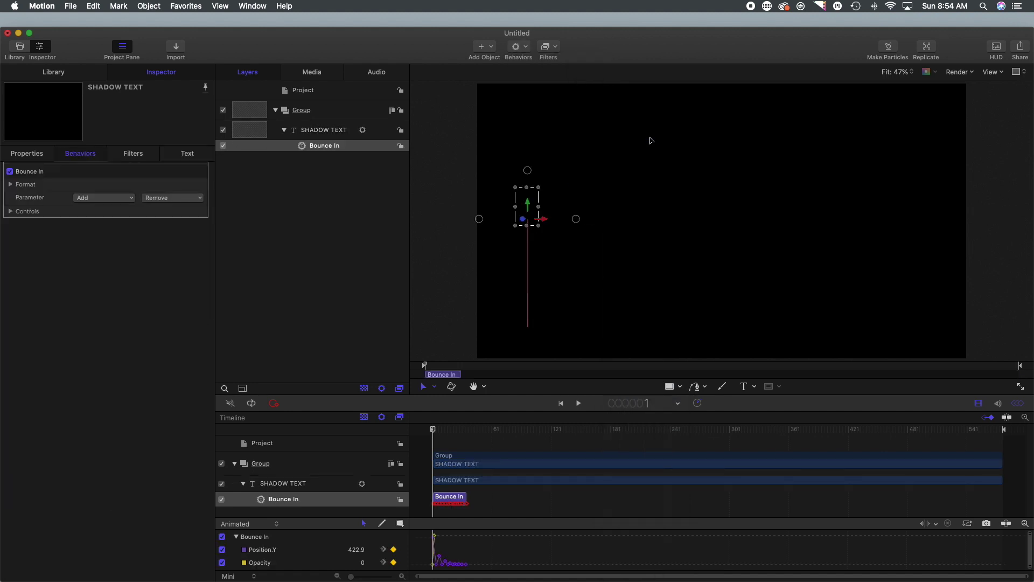
# Preview the bounce from the start and reveal the behavior's control settings
pyautogui.press('space')
pyautogui.press('space')
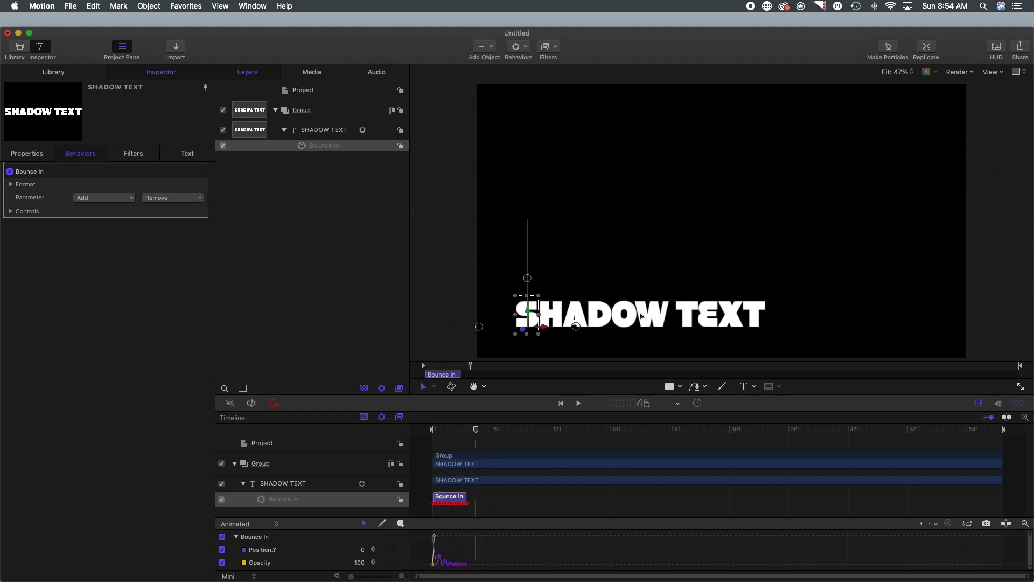
pyautogui.press('Home')
pyautogui.press('space')
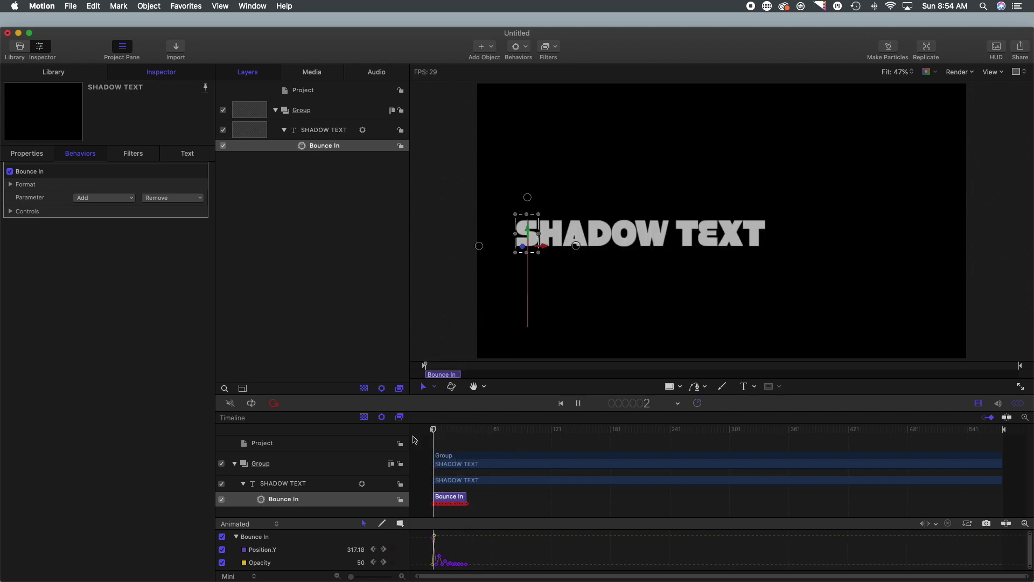
pyautogui.press('space')
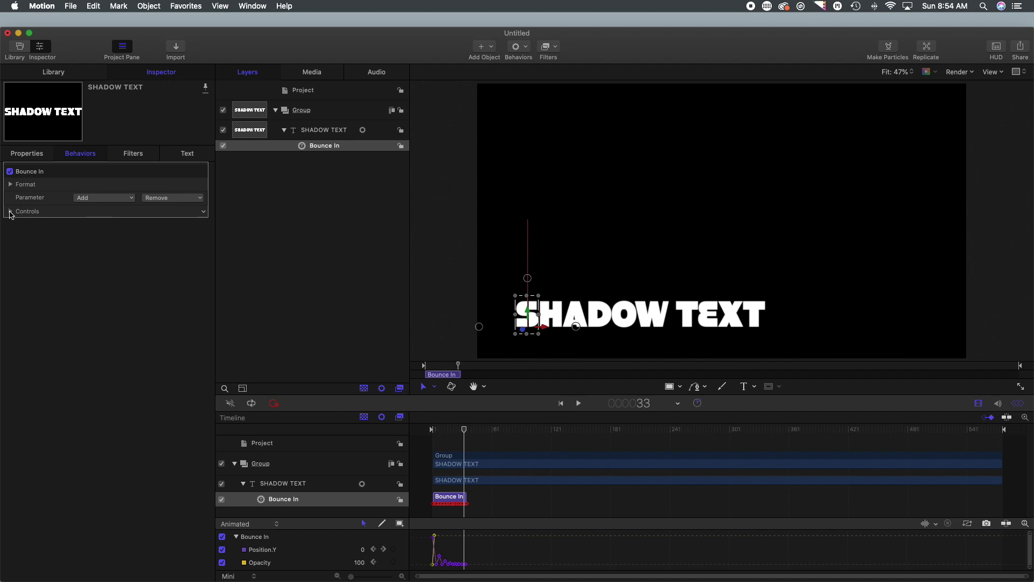
pyautogui.click(10, 212)
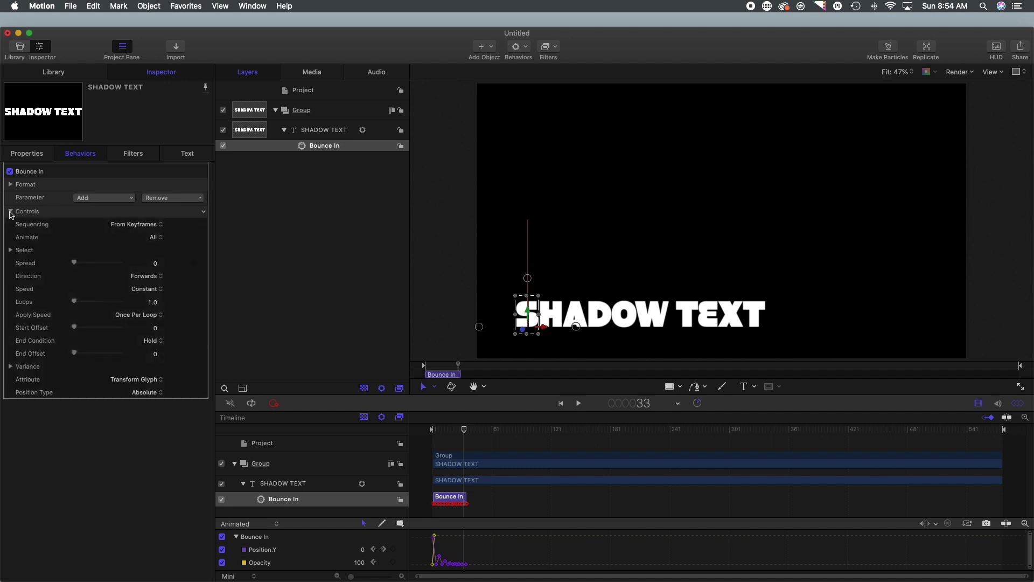
# Set Bounce In's Animate option to Word and preview the word-by-word drop
pyautogui.click(152, 237)
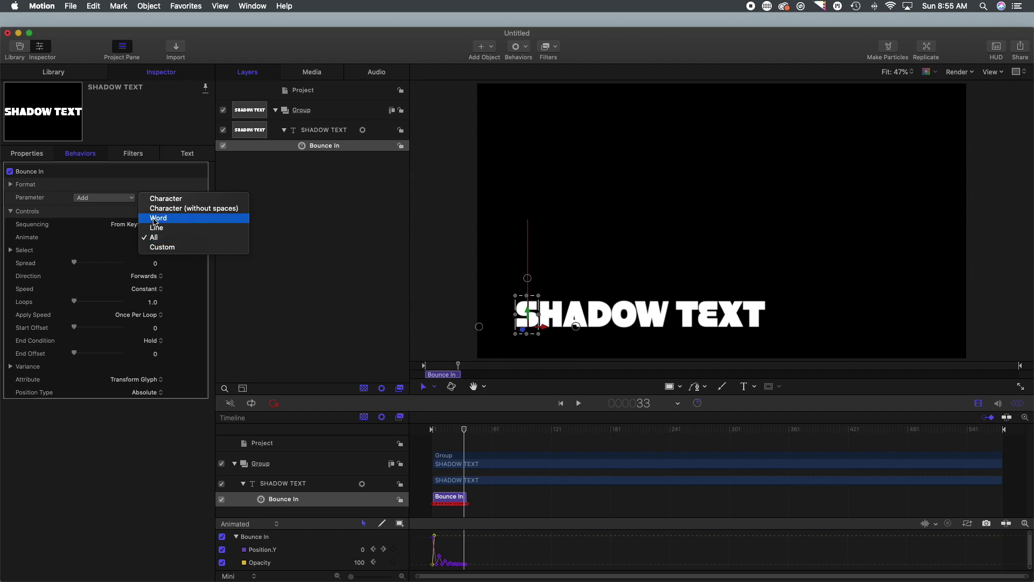
pyautogui.click(155, 219)
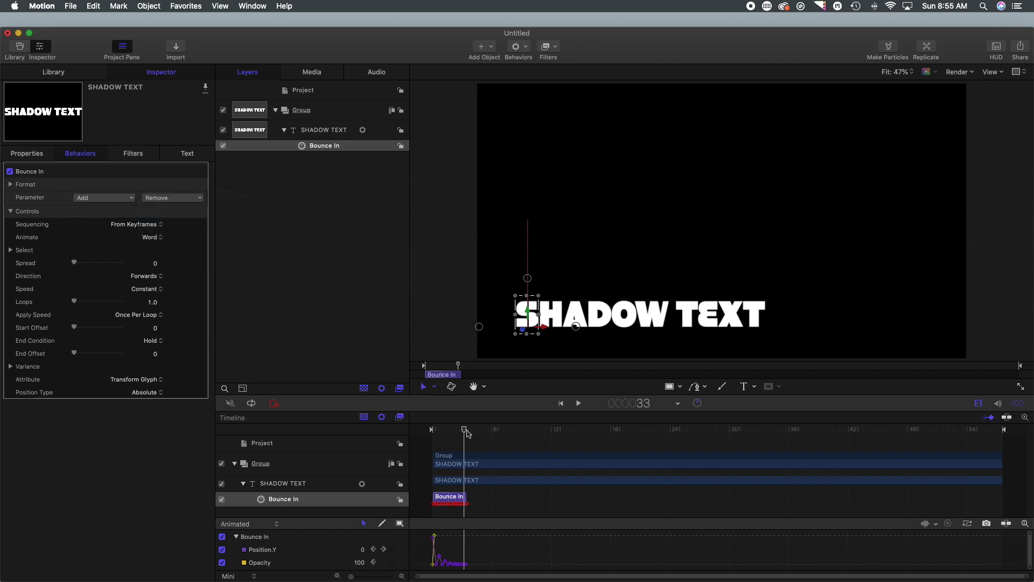
pyautogui.moveTo(467, 430); pyautogui.dragTo(409, 429)
pyautogui.press('space')
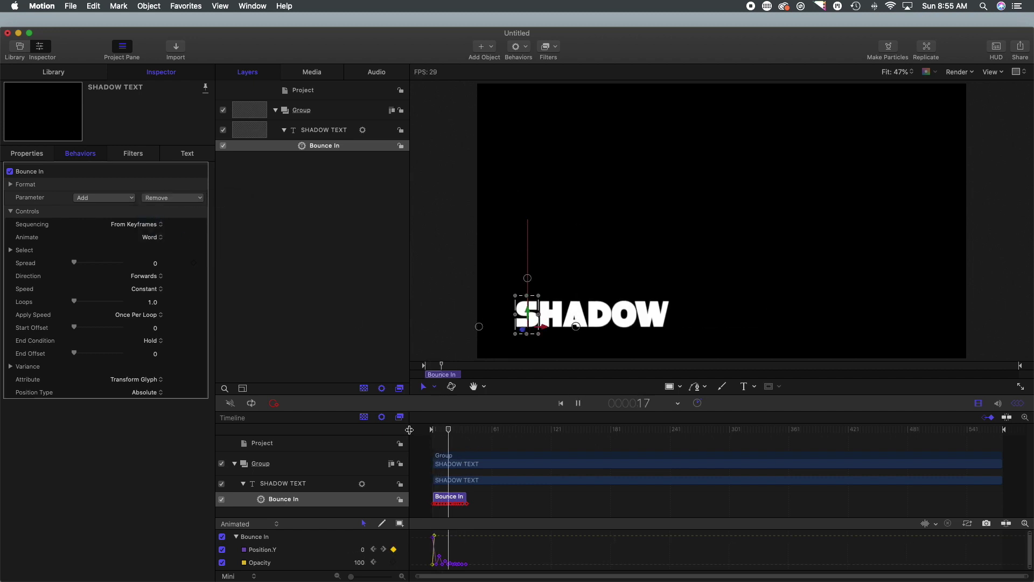
pyautogui.press('space')
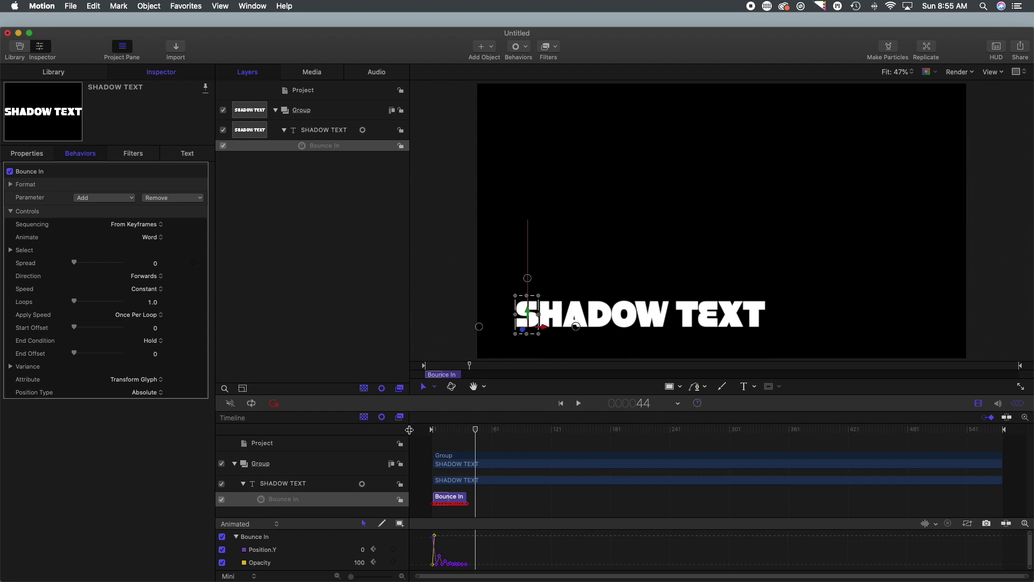
pyautogui.moveTo(475, 430); pyautogui.dragTo(415, 434)
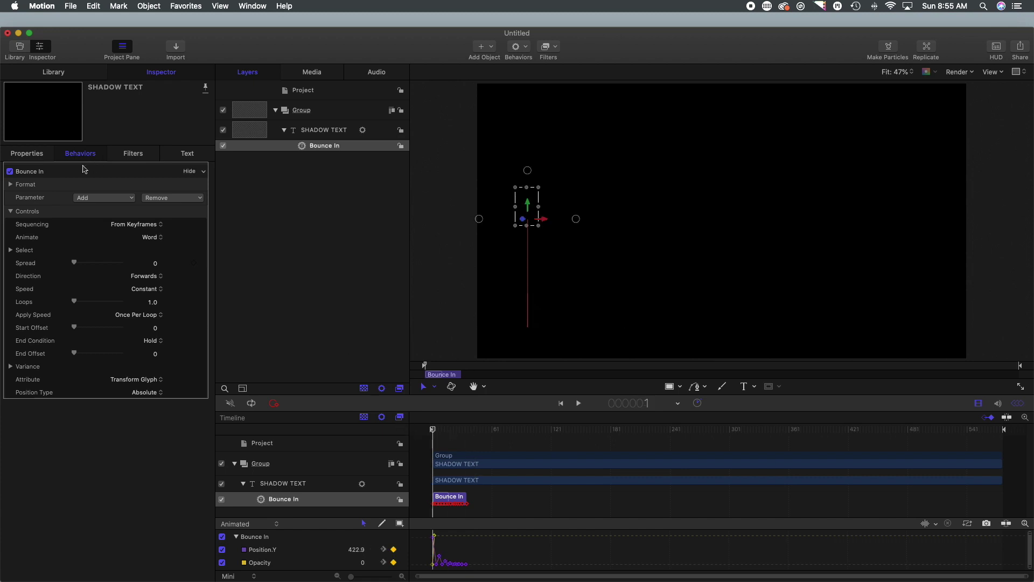
# Set the text's starting Position Y value to -422.9 so it begins below the frame
pyautogui.click(27, 155)
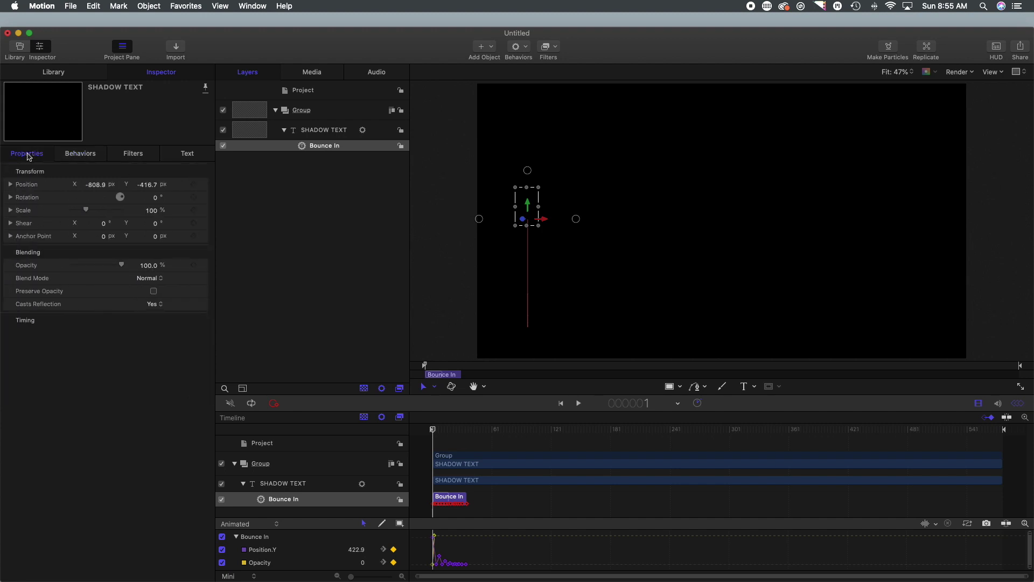
pyautogui.click(10, 197)
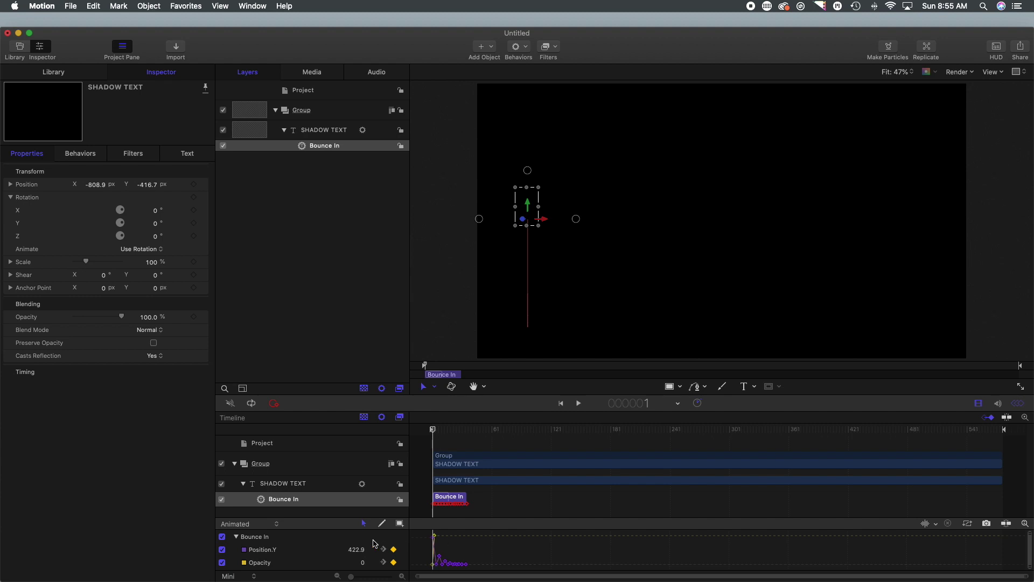
pyautogui.click(355, 550)
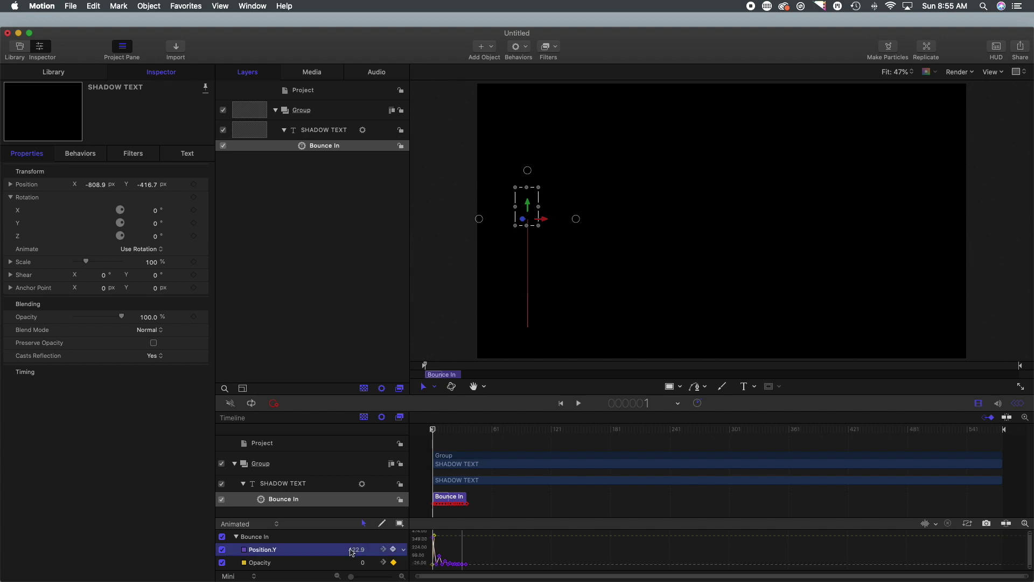
pyautogui.click(356, 550)
pyautogui.click(348, 550)
pyautogui.click(504, 548)
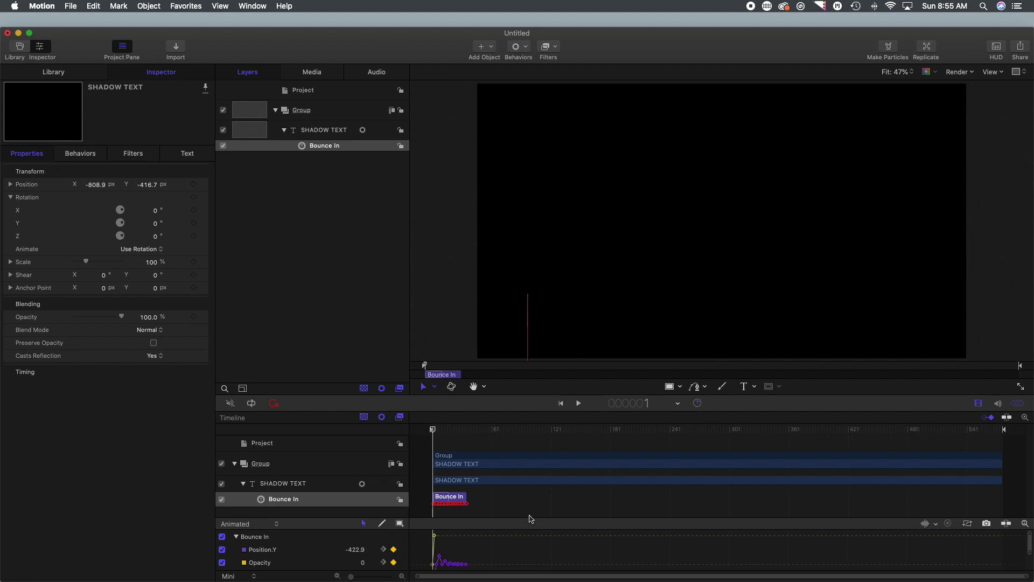
# Replay the animation from the start and stop at frame 47 once the text has landed
pyautogui.press('space')
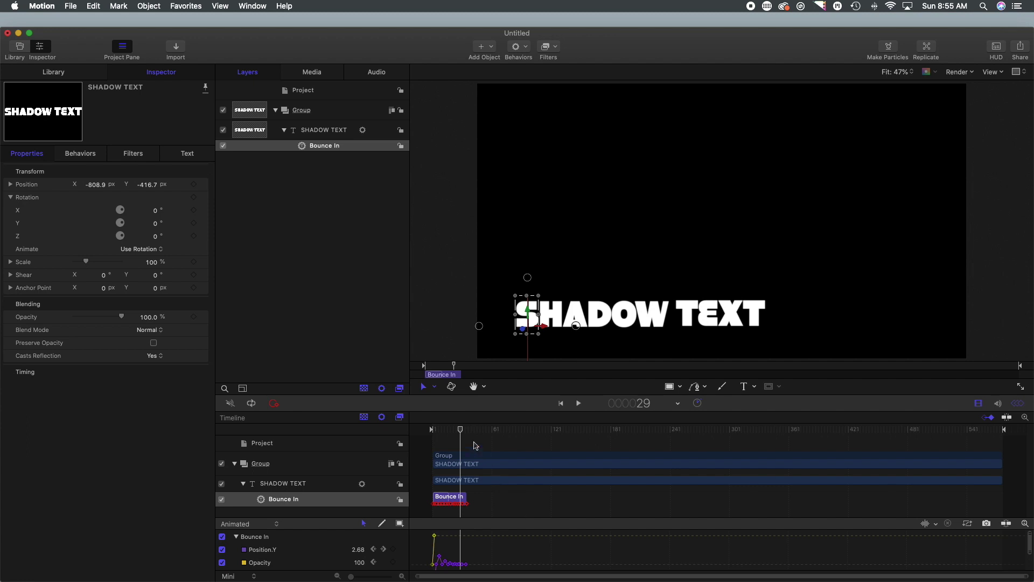
pyautogui.moveTo(461, 429); pyautogui.dragTo(405, 435)
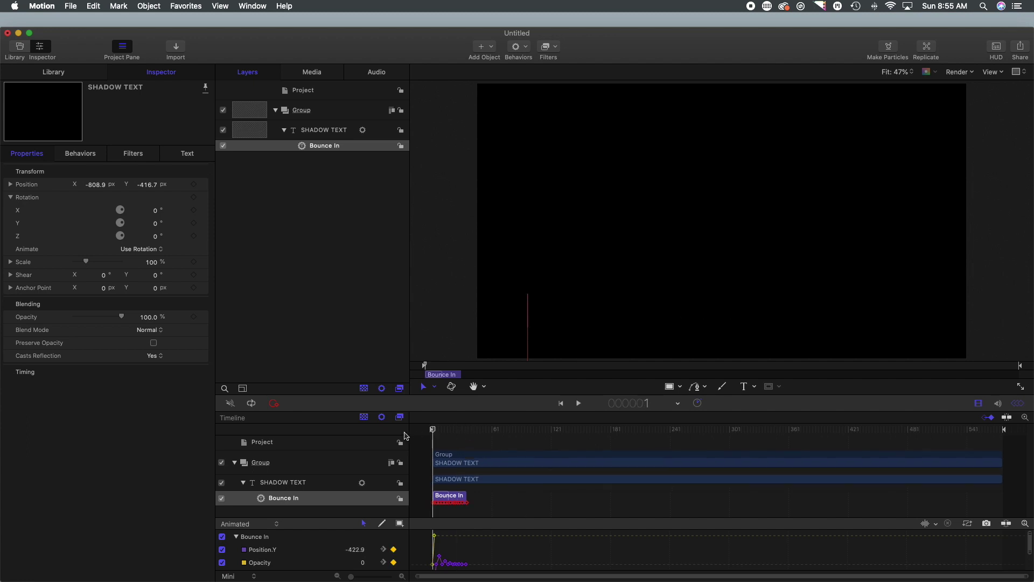
pyautogui.press('space')
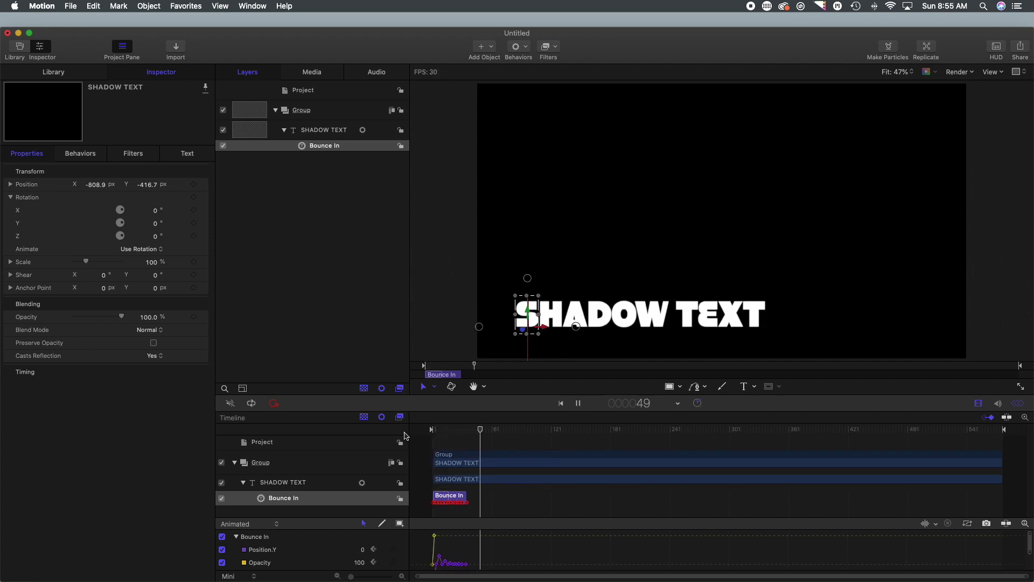
pyautogui.press('space')
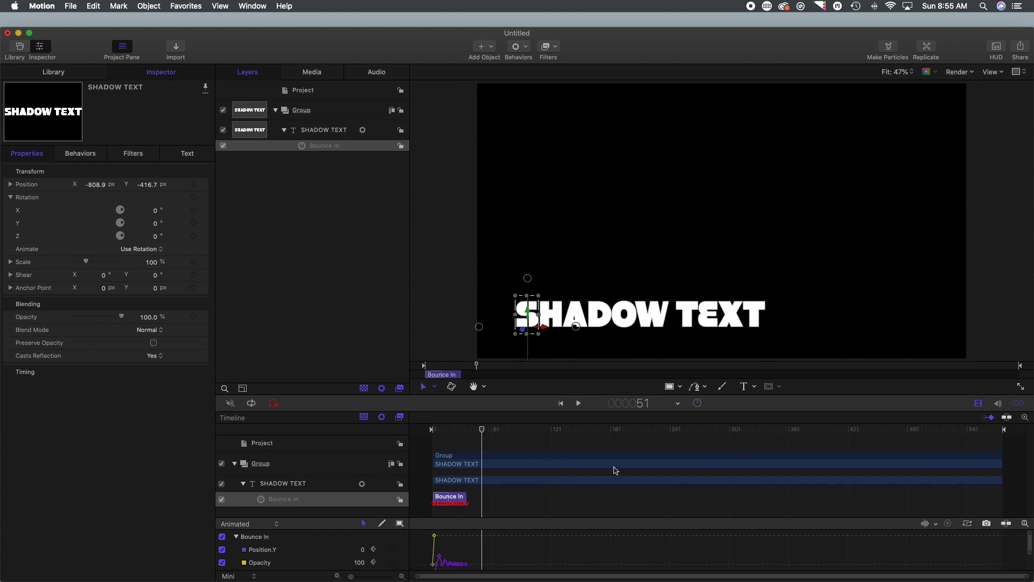
pyautogui.moveTo(482, 430); pyautogui.dragTo(428, 431)
pyautogui.press('space')
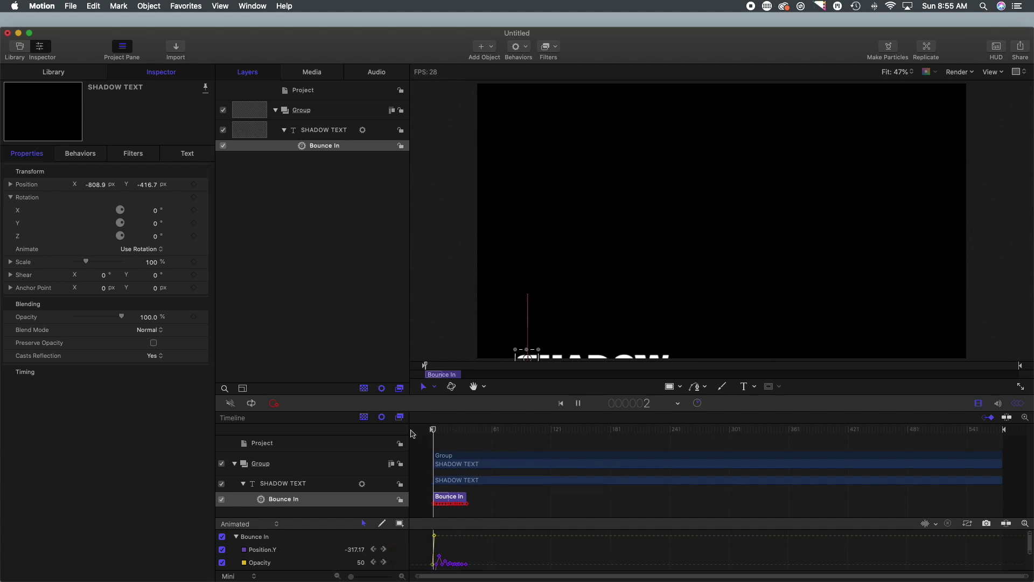
pyautogui.press('space')
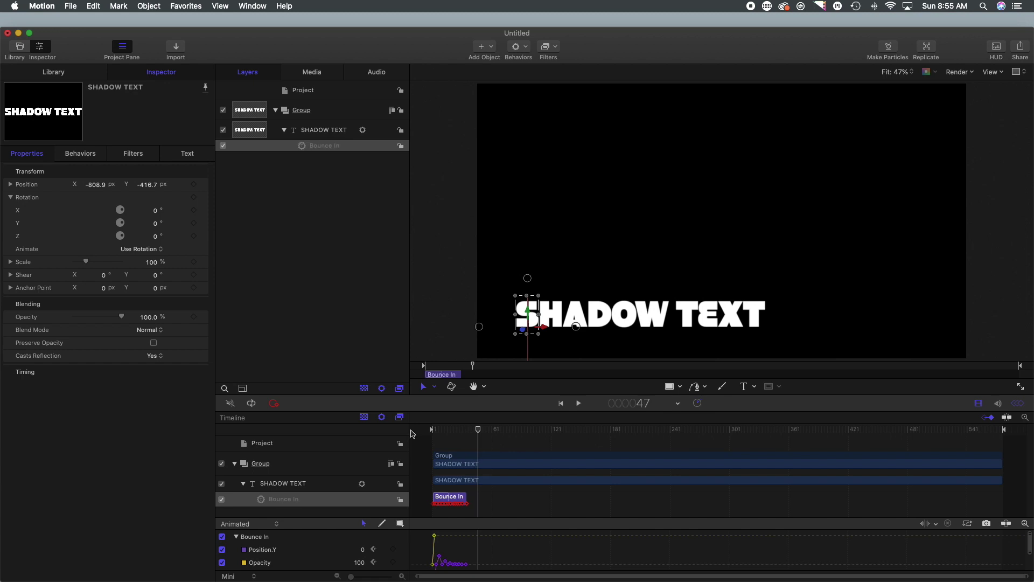
# Duplicate the SHADOW TEXT layer to create SHADOW TEXT copy
pyautogui.moveTo(470, 432); pyautogui.dragTo(426, 432)
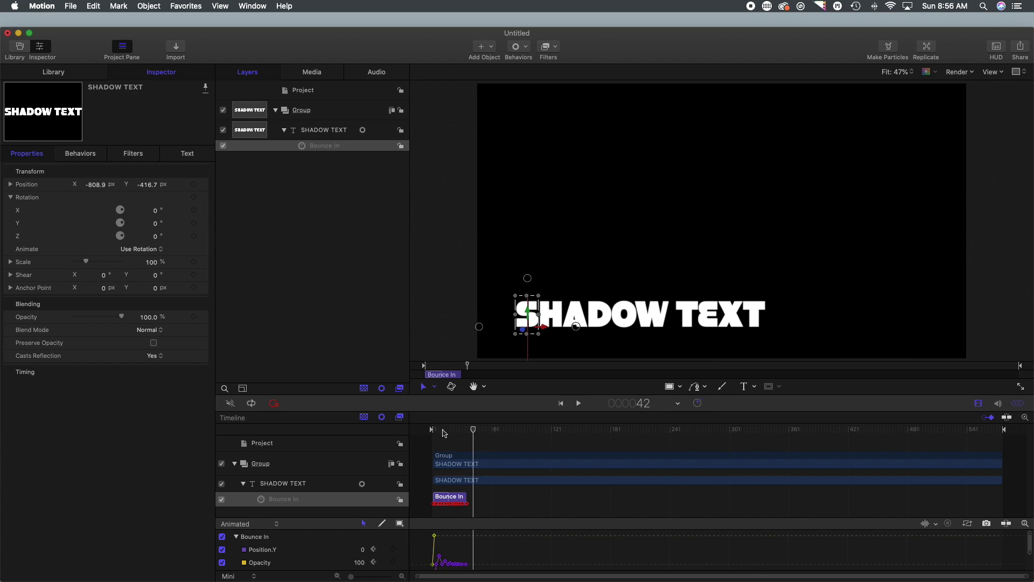
pyautogui.click(305, 137)
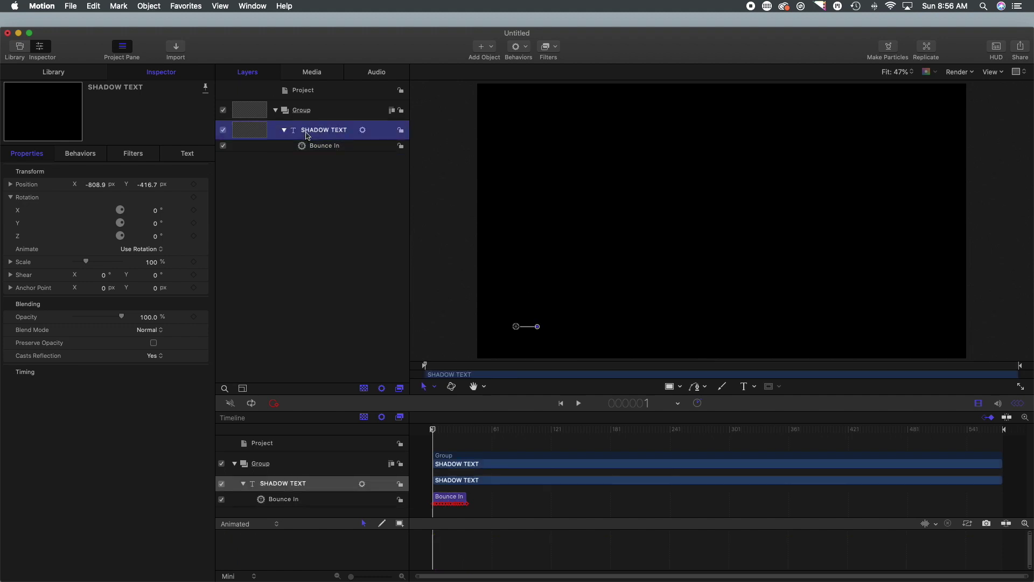
pyautogui.rightClick(310, 132)
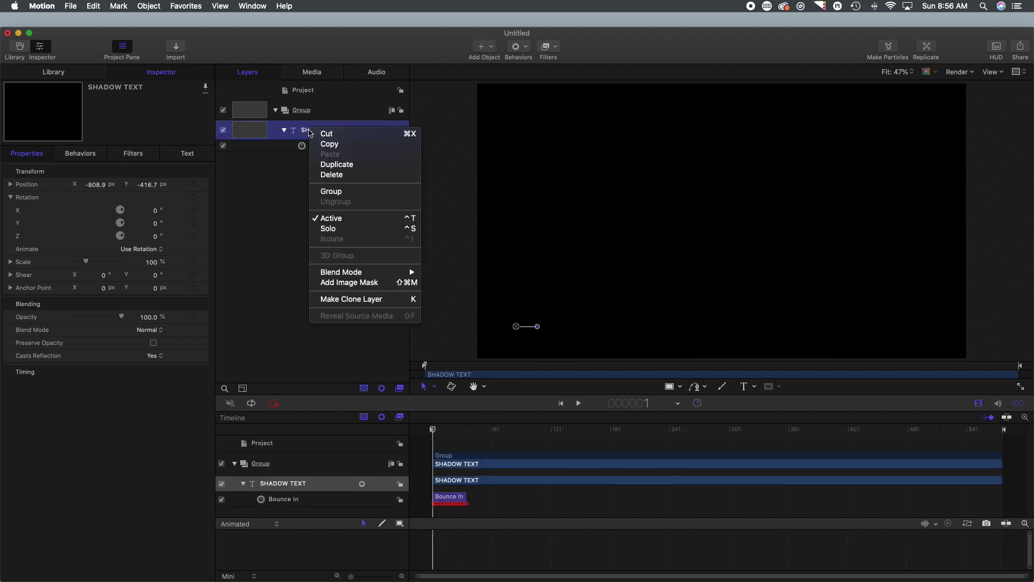
pyautogui.click(347, 169)
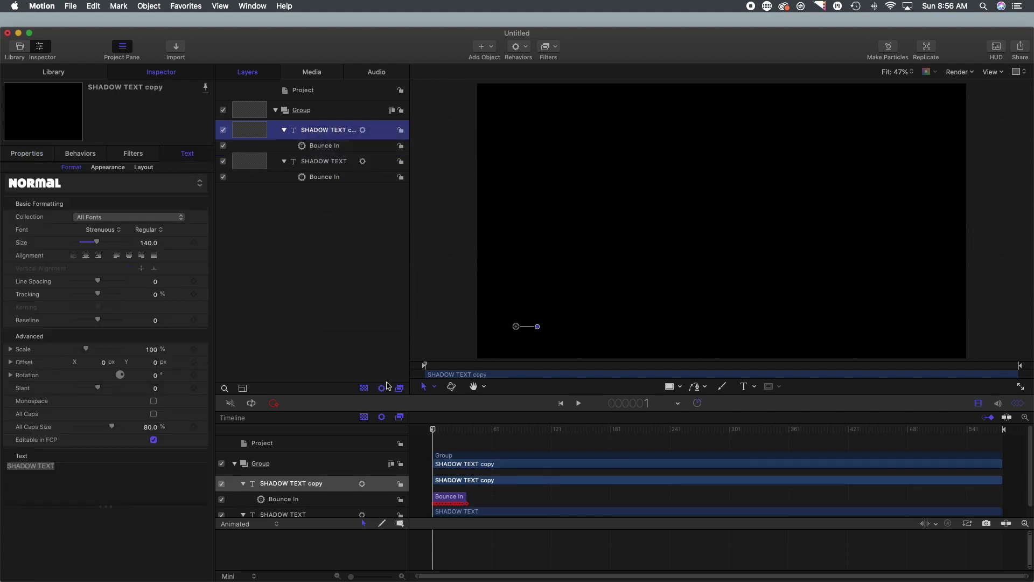
# Preview the animation from the start and reselect the original SHADOW TEXT layer
pyautogui.press('space')
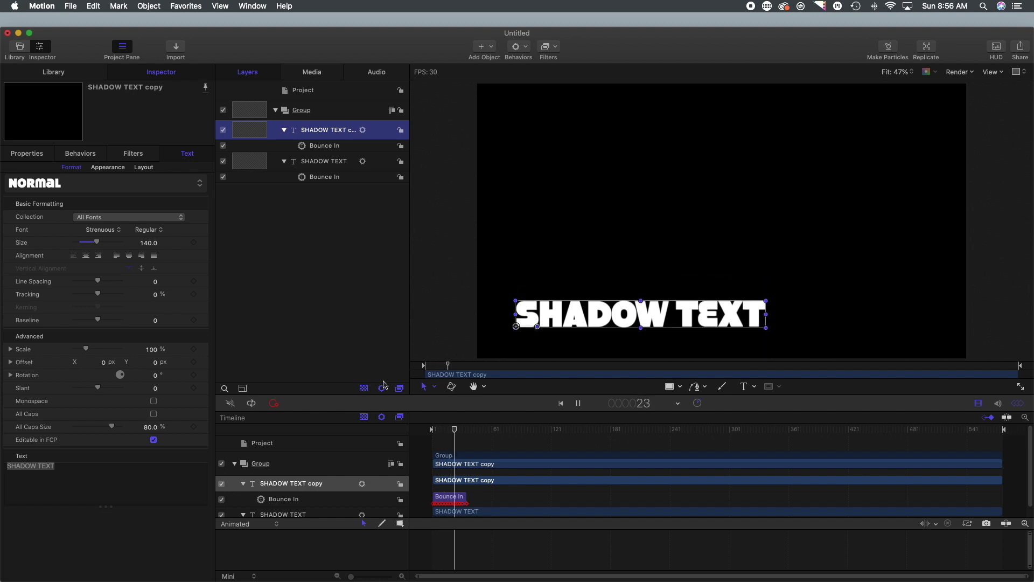
pyautogui.press('space')
pyautogui.moveTo(472, 430); pyautogui.dragTo(425, 430)
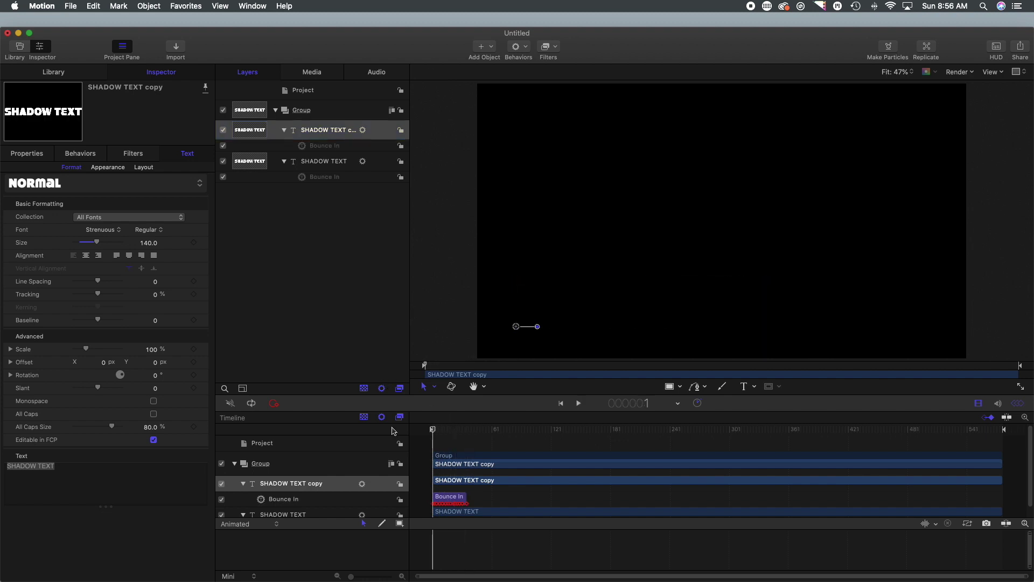
pyautogui.click(323, 163)
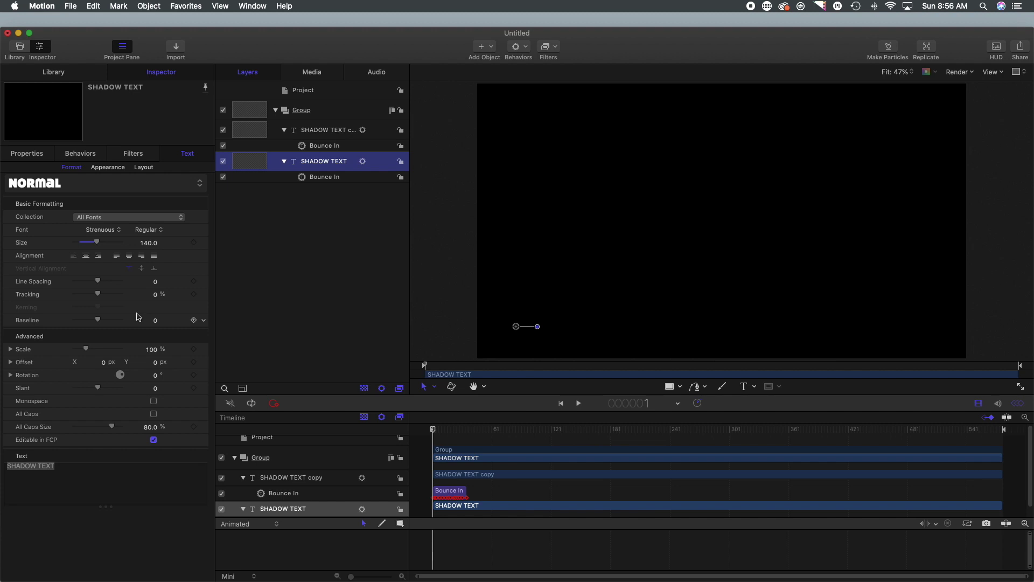
# Apply the Stylize > Extrude filter to the original SHADOW TEXT
pyautogui.click(557, 49)
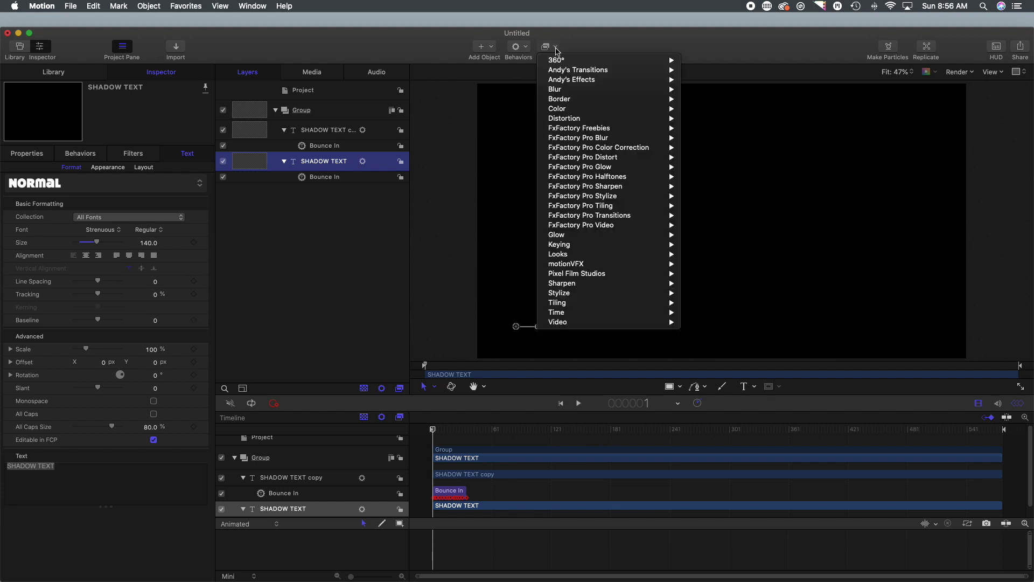
pyautogui.moveTo(617, 293)
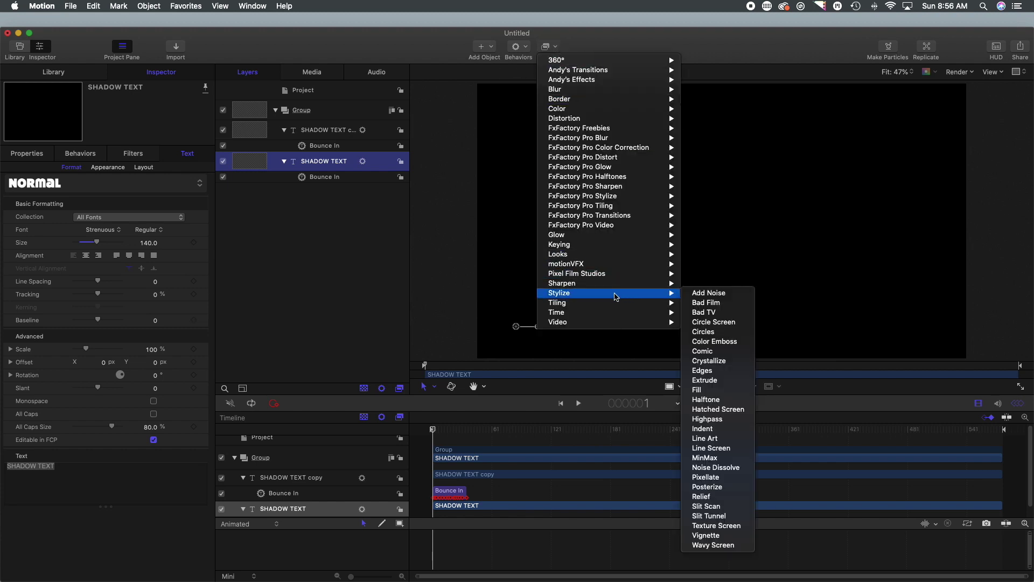
pyautogui.click(704, 380)
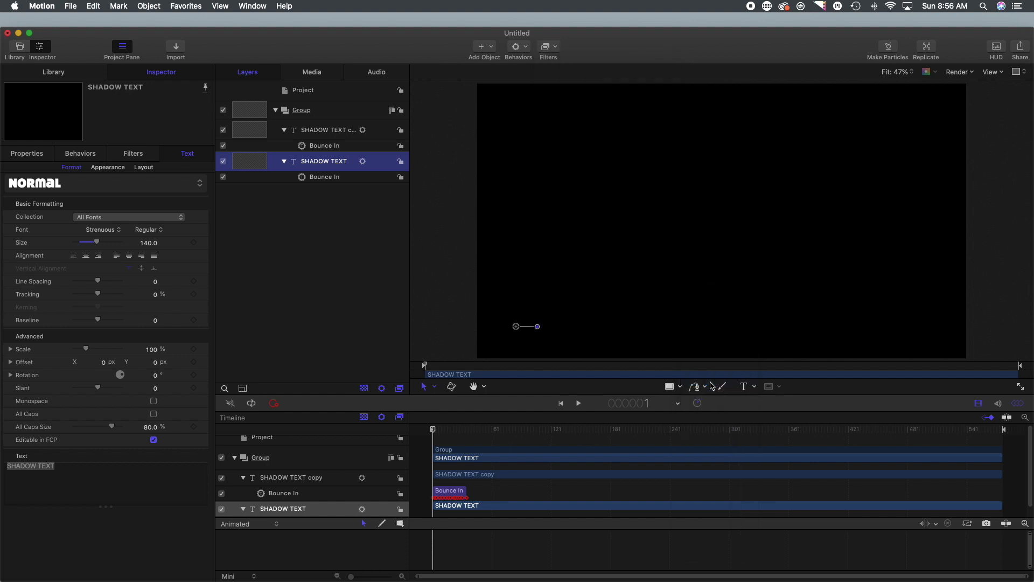
pyautogui.moveTo(438, 430); pyautogui.dragTo(468, 435)
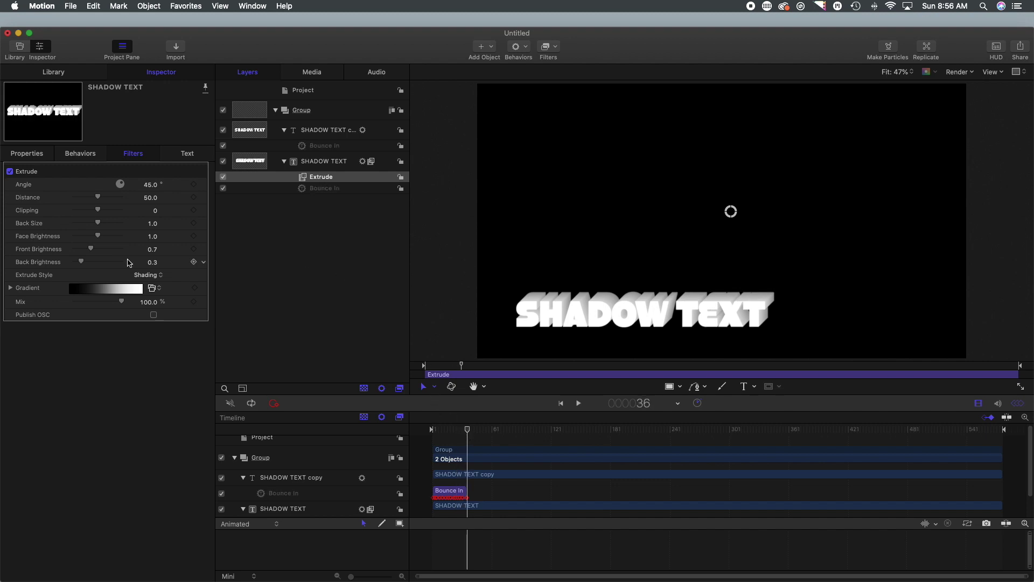
# Set the extrusion angle to 224.4° and distance to 500, then preview the long shadow
pyautogui.moveTo(120, 184); pyautogui.dragTo(103, 205)
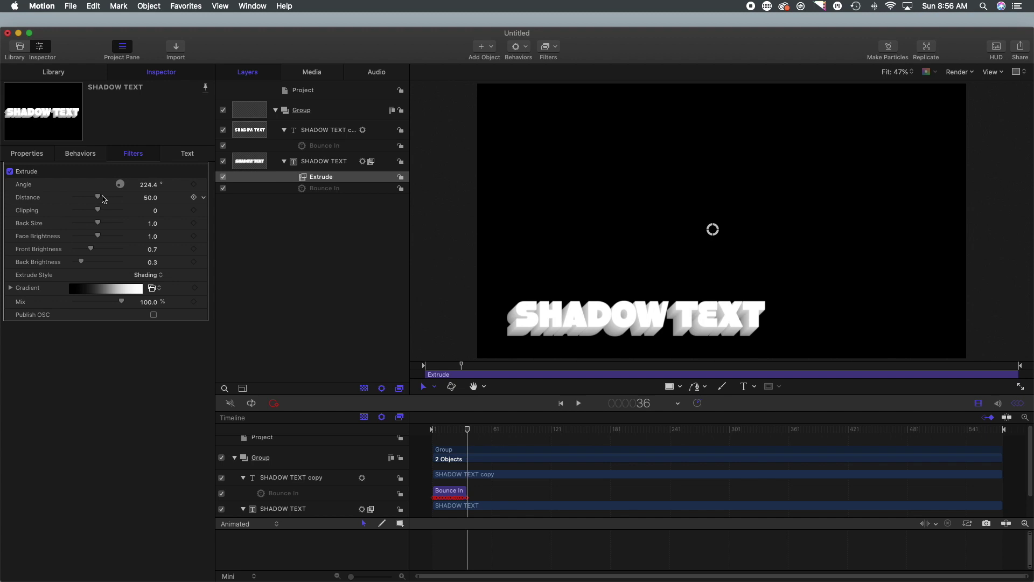
pyautogui.click(139, 202)
pyautogui.write('500')
pyautogui.press('Return')
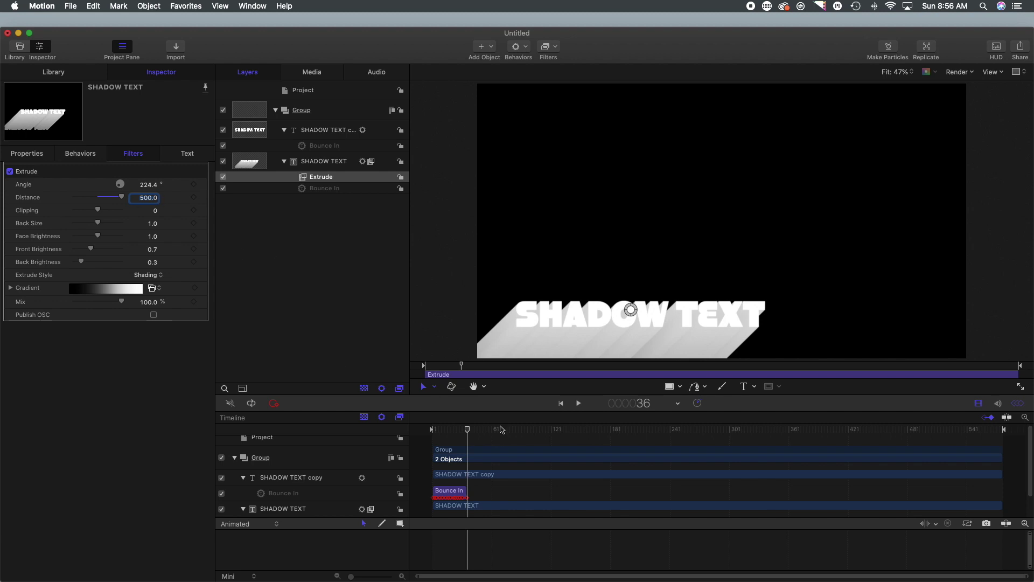
pyautogui.moveTo(466, 433); pyautogui.dragTo(429, 432)
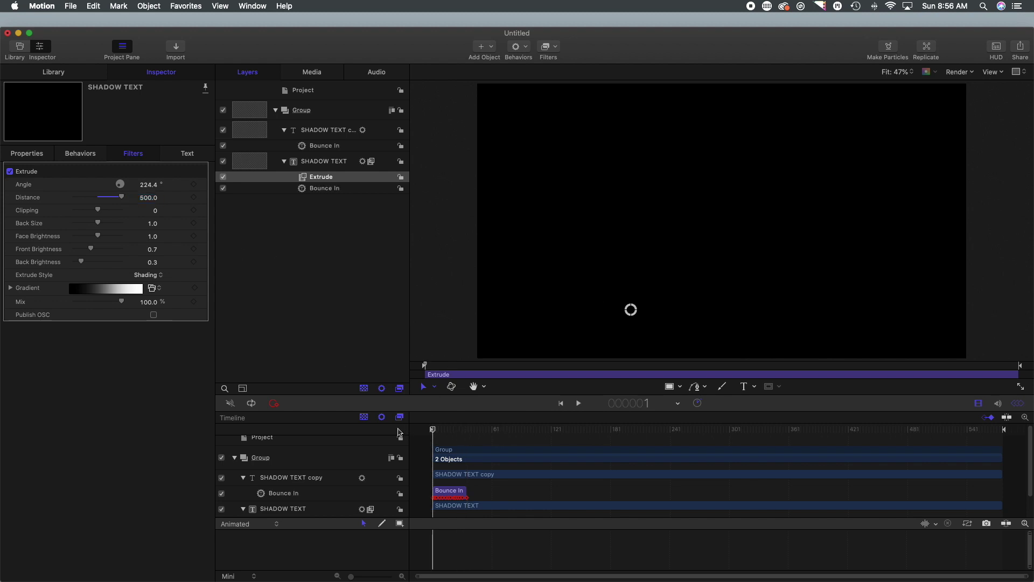
pyautogui.press('space')
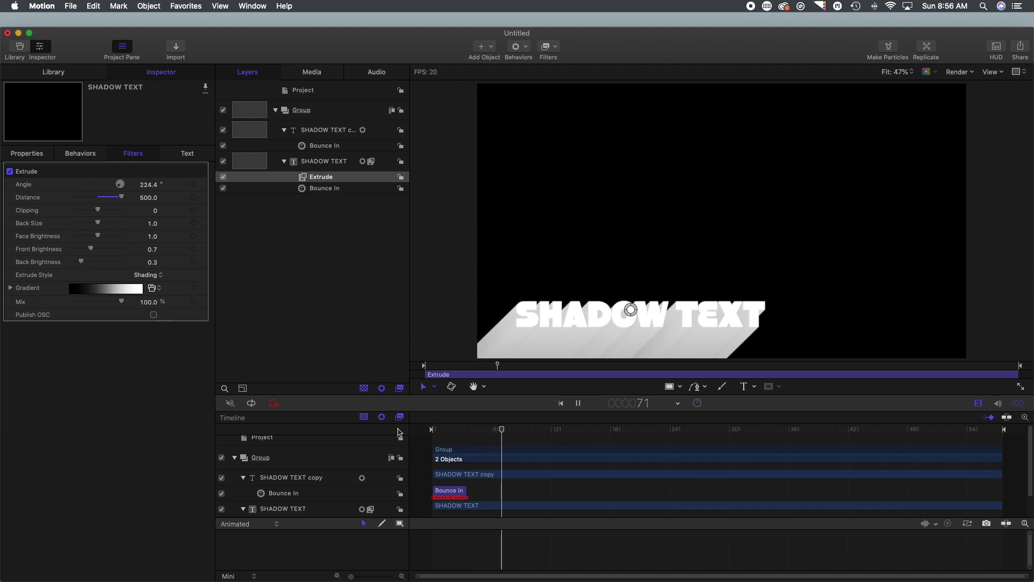
pyautogui.press('space')
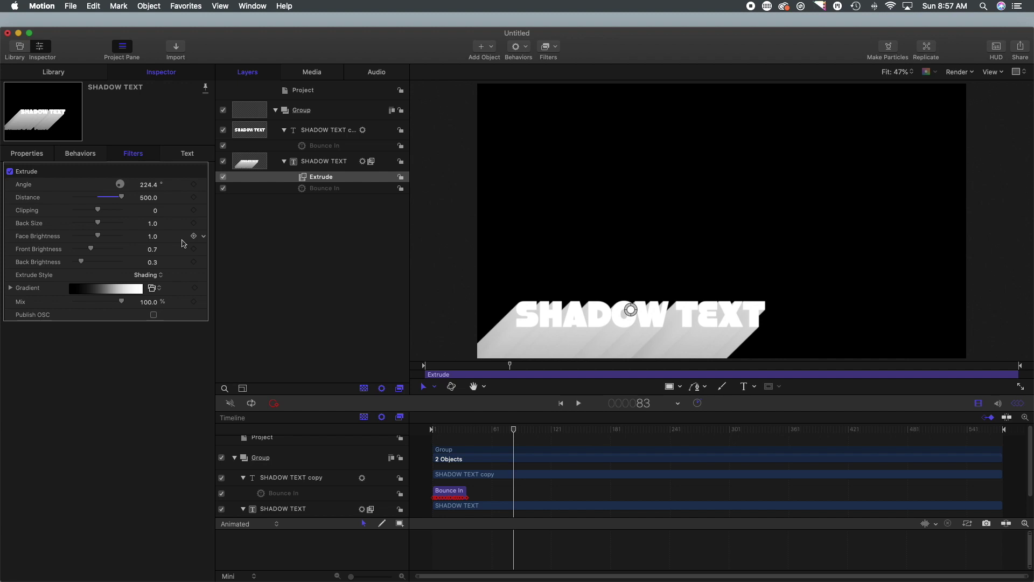
# Keep the Shading style, raise Front and Back Brightness to 2.0 for white, and preview
pyautogui.click(145, 275)
pyautogui.click(146, 276)
pyautogui.moveTo(94, 252)
pyautogui.mouseDown()
pyautogui.moveTo(144, 257)
pyautogui.moveTo(162, 262)
pyautogui.moveTo(146, 271)
pyautogui.moveTo(164, 272)
pyautogui.mouseUp()
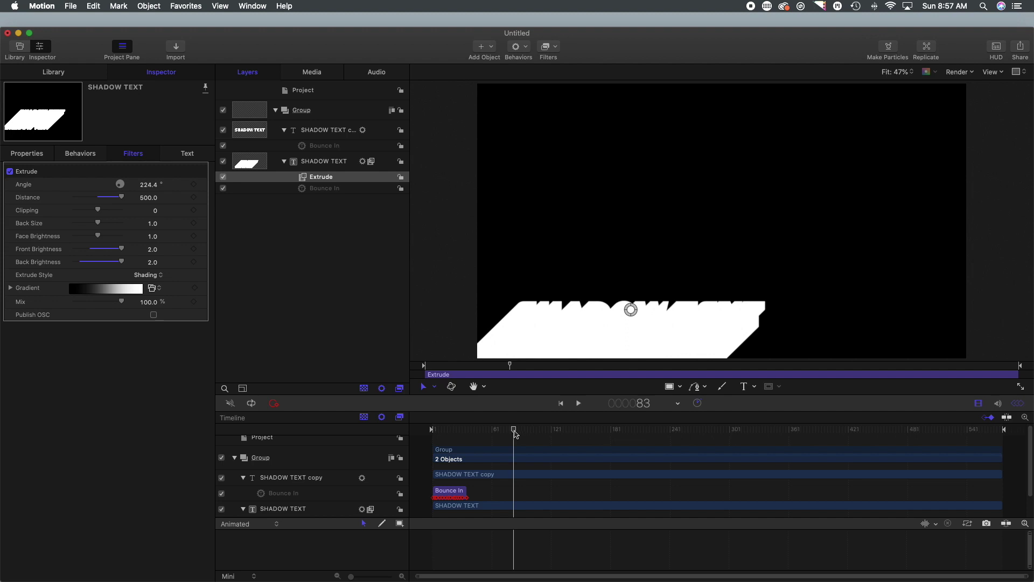
pyautogui.moveTo(515, 434); pyautogui.dragTo(422, 434)
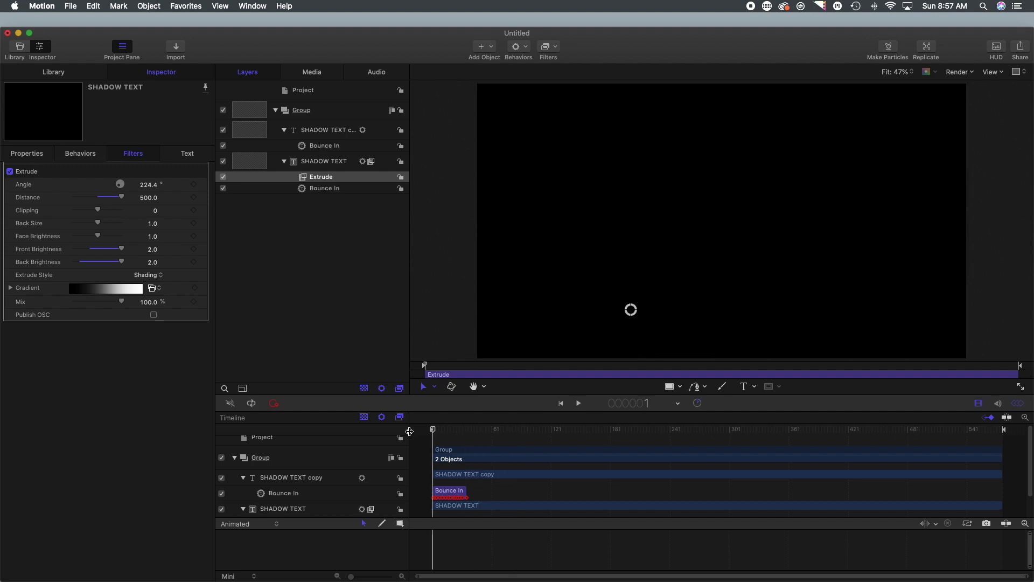
pyautogui.press('space')
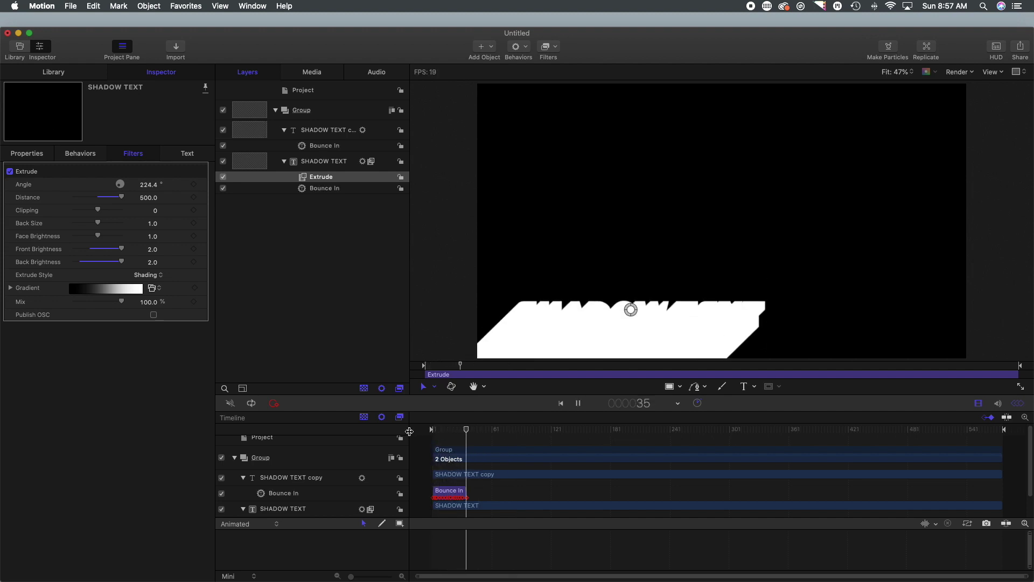
pyautogui.press('space')
# Change the SHADOW TEXT copy's Appearance face color to red
pyautogui.click(335, 131)
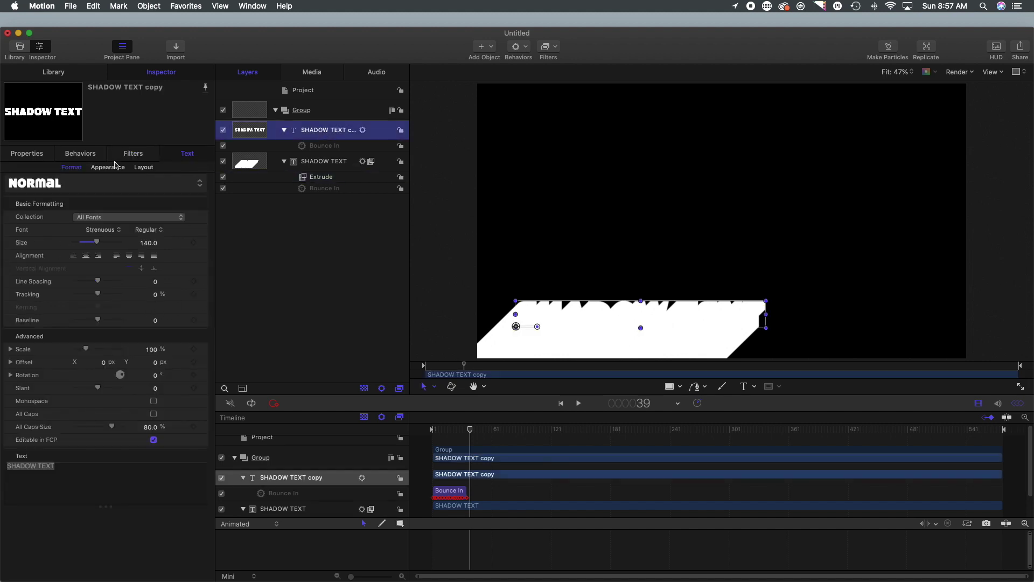
pyautogui.click(114, 167)
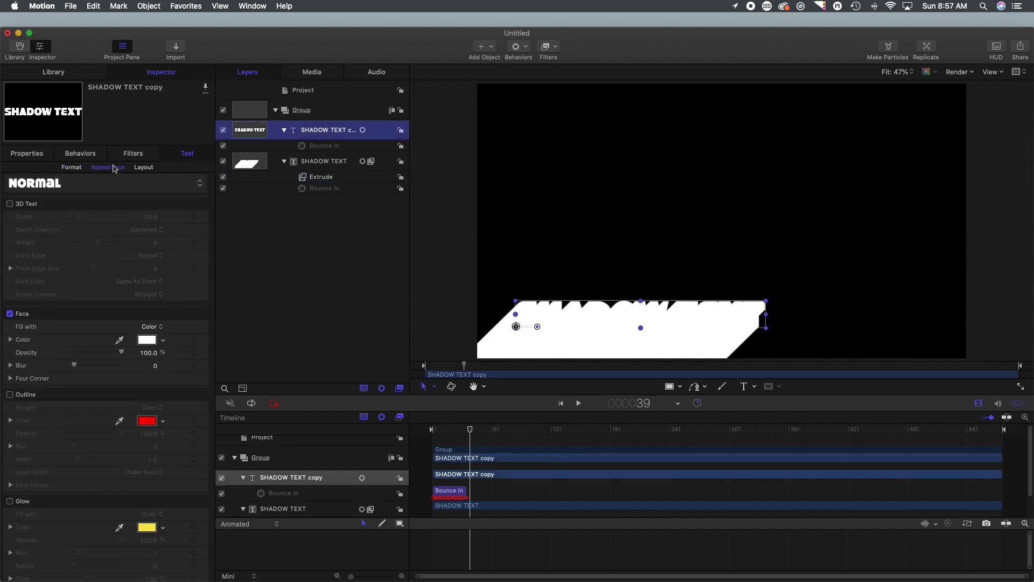
pyautogui.click(164, 339)
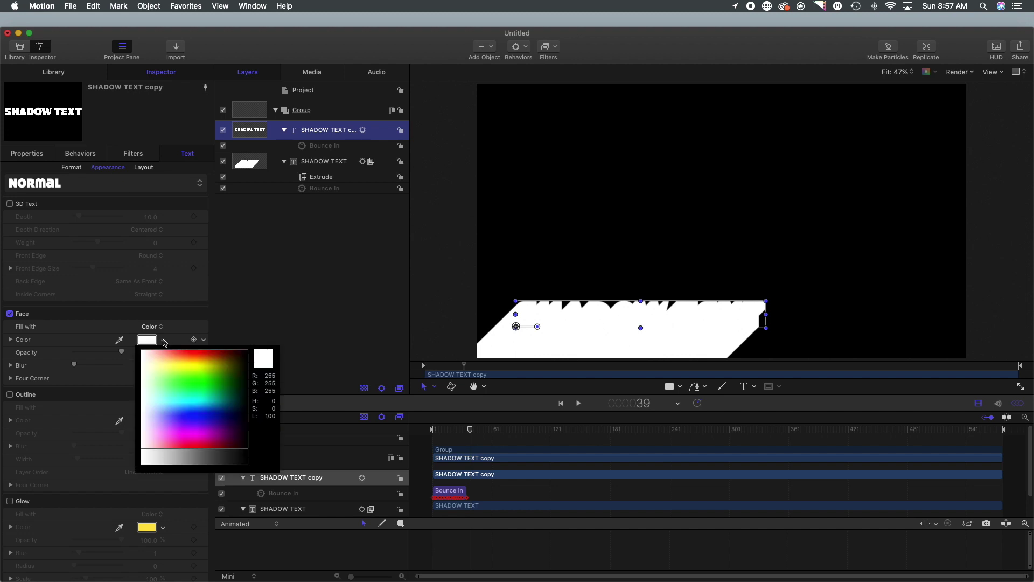
pyautogui.moveTo(170, 366); pyautogui.dragTo(190, 352)
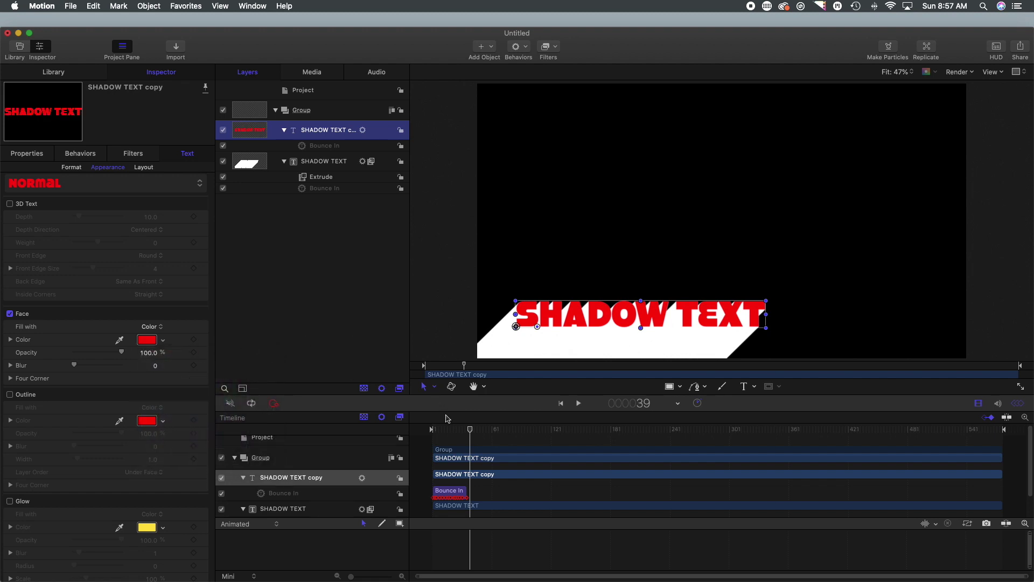
pyautogui.click(308, 165)
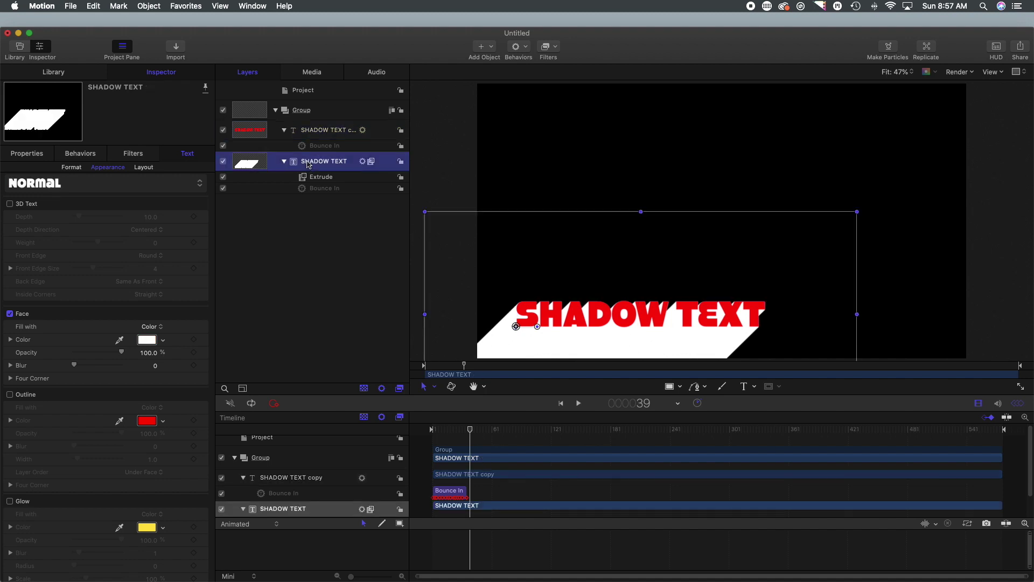
pyautogui.click(41, 157)
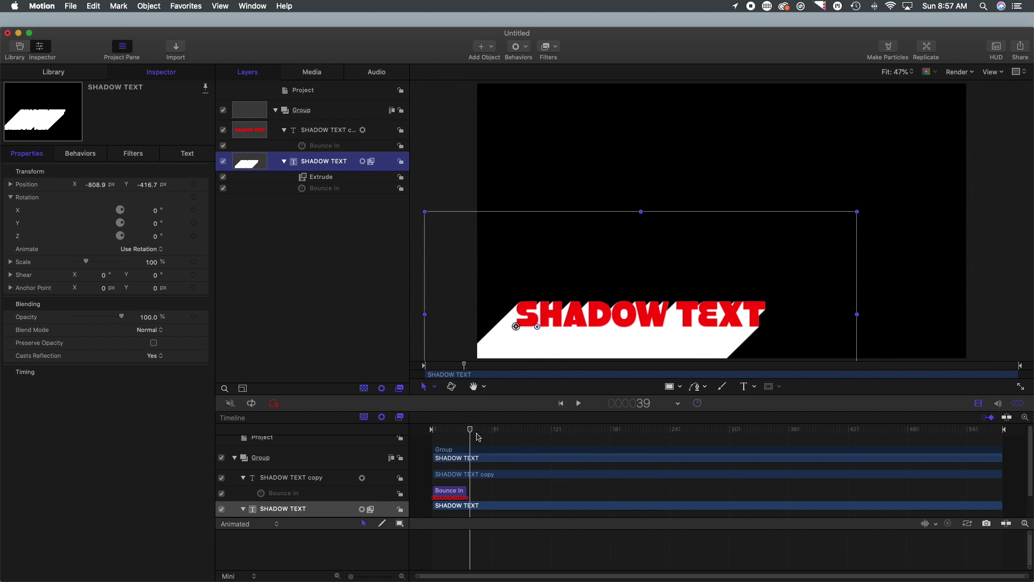
pyautogui.click(223, 130)
pyautogui.click(223, 130)
pyautogui.click(223, 131)
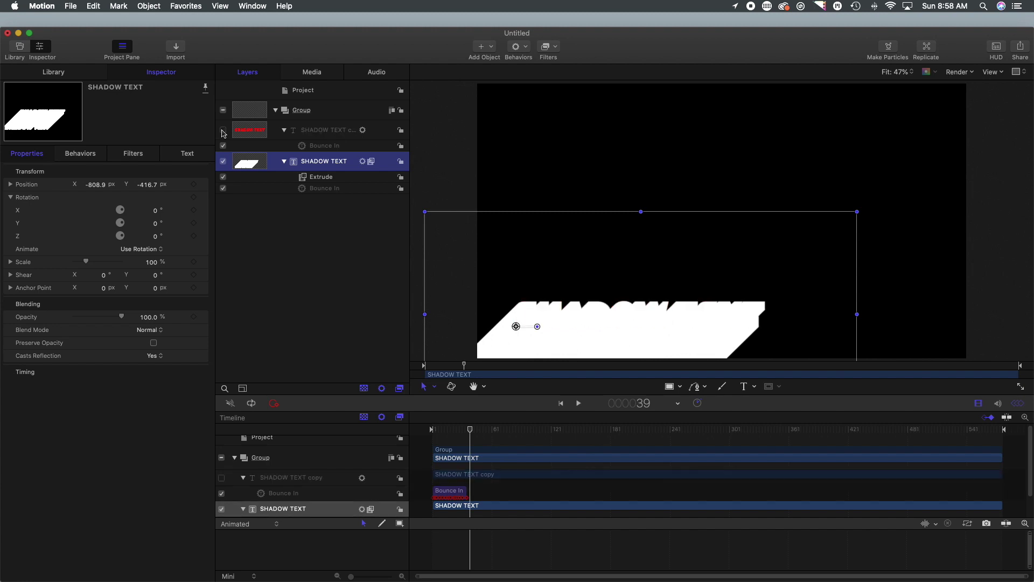
pyautogui.click(223, 131)
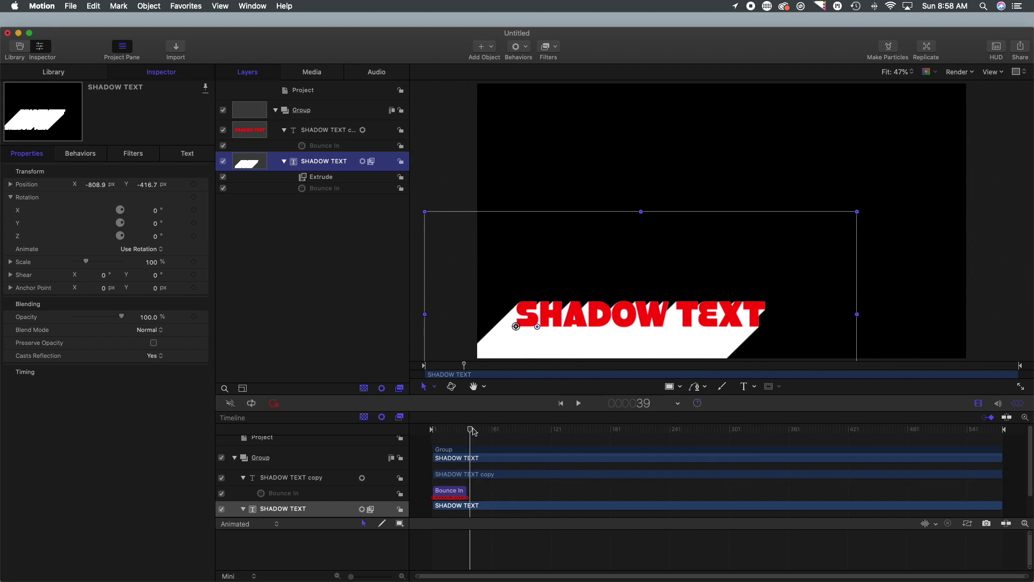
pyautogui.moveTo(472, 429); pyautogui.dragTo(425, 431)
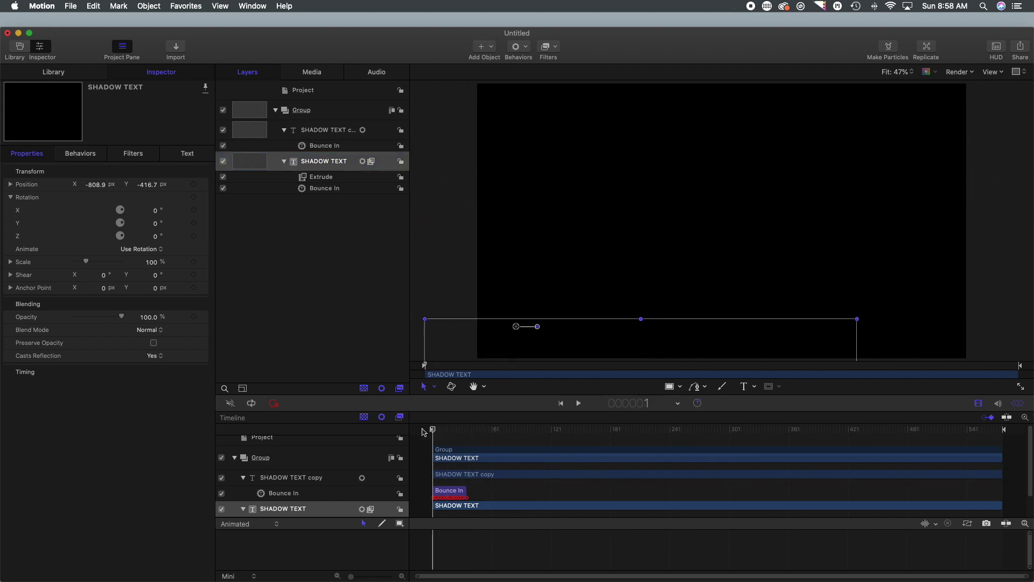
pyautogui.press('space')
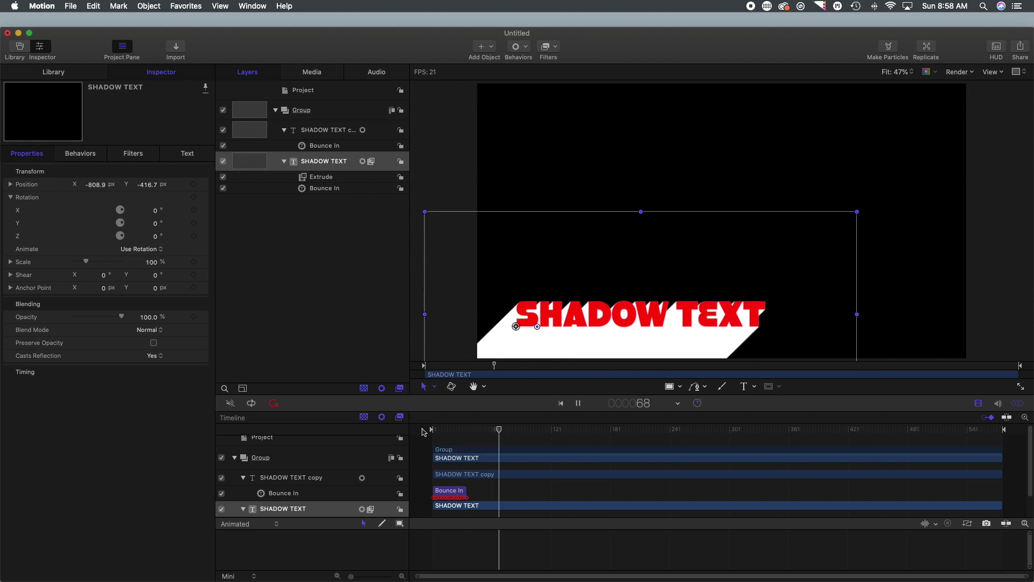
pyautogui.press('space')
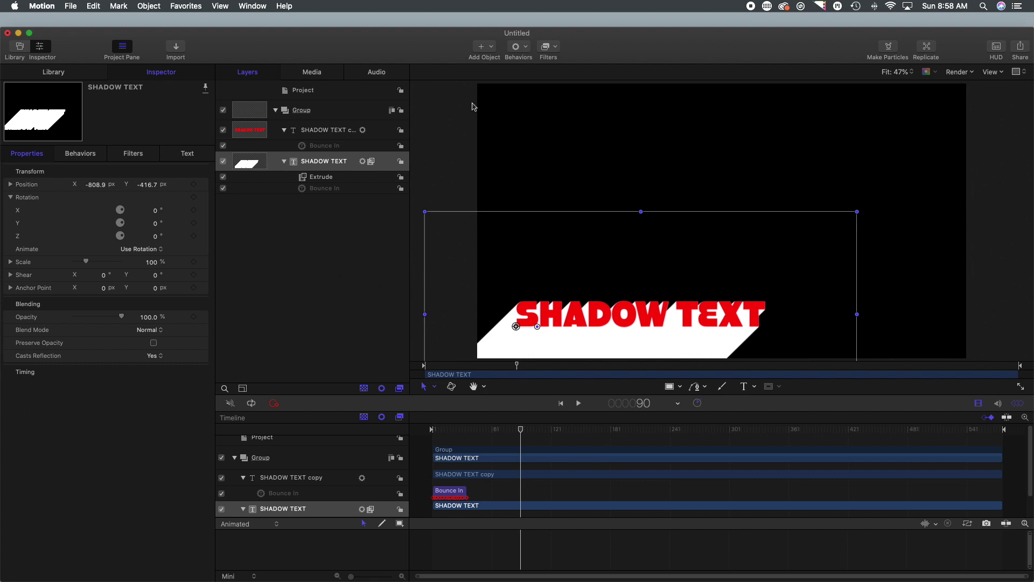
pyautogui.click(520, 46)
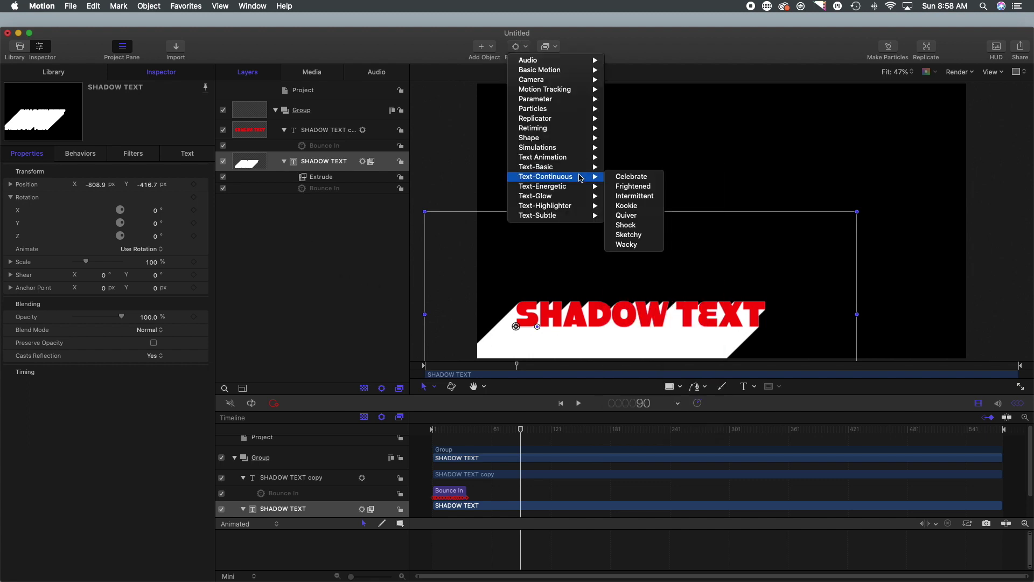
# Add Bounce Out to the original SHADOW TEXT and shift its timeline bar to start near frame 93
pyautogui.moveTo(592, 187)
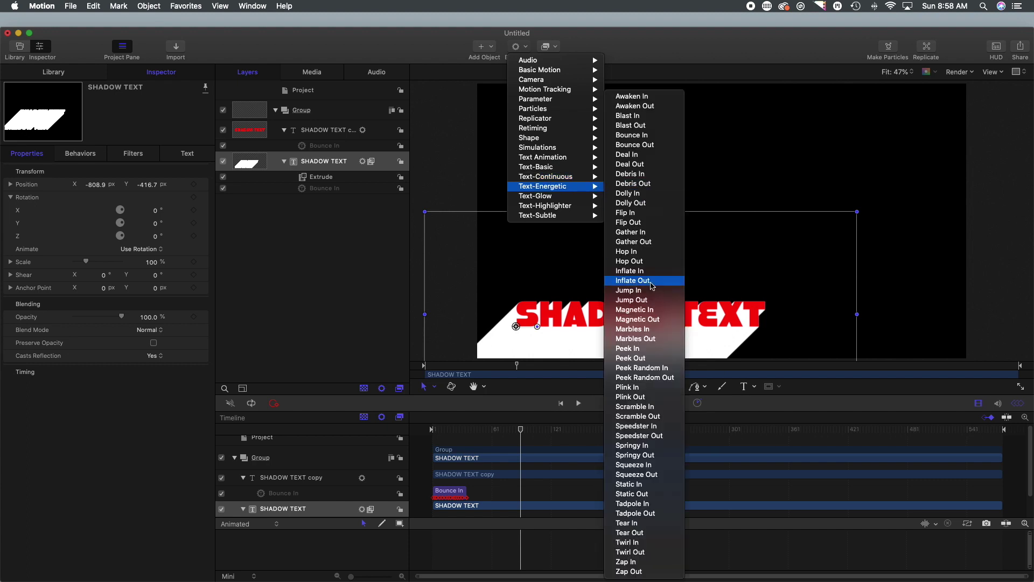
pyautogui.click(646, 145)
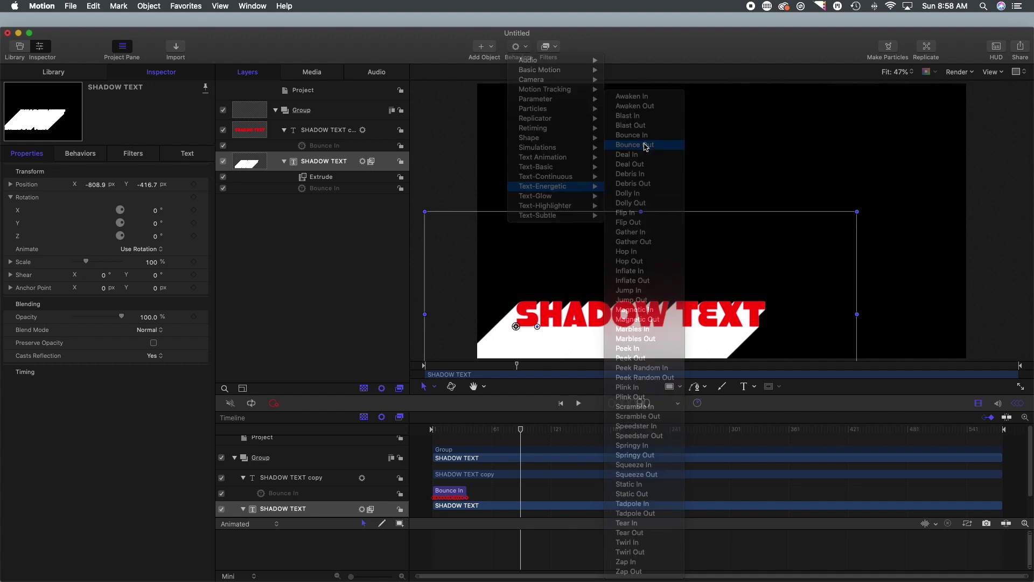
pyautogui.scroll(-3, 501, 479)
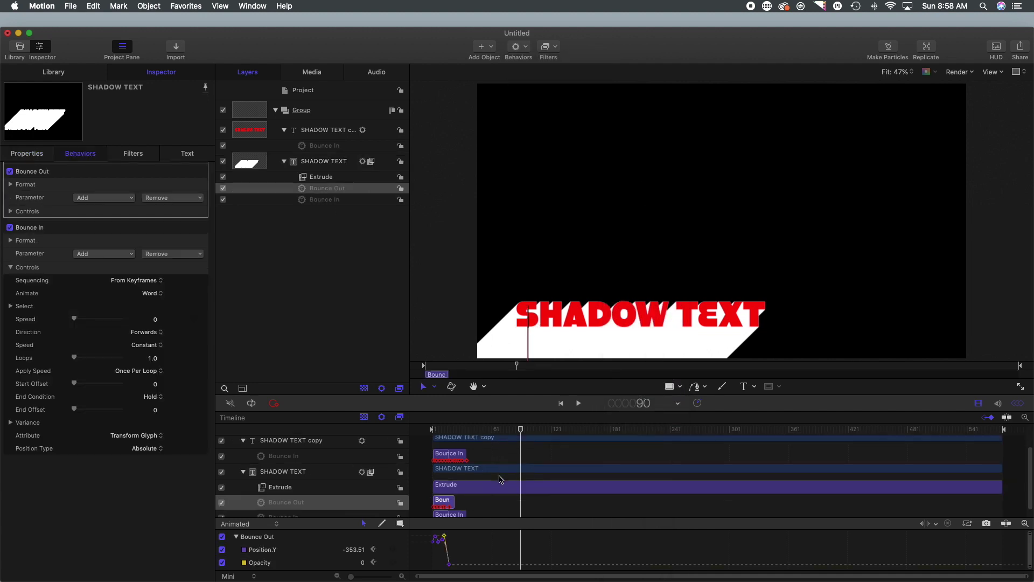
pyautogui.moveTo(442, 493); pyautogui.dragTo(526, 494)
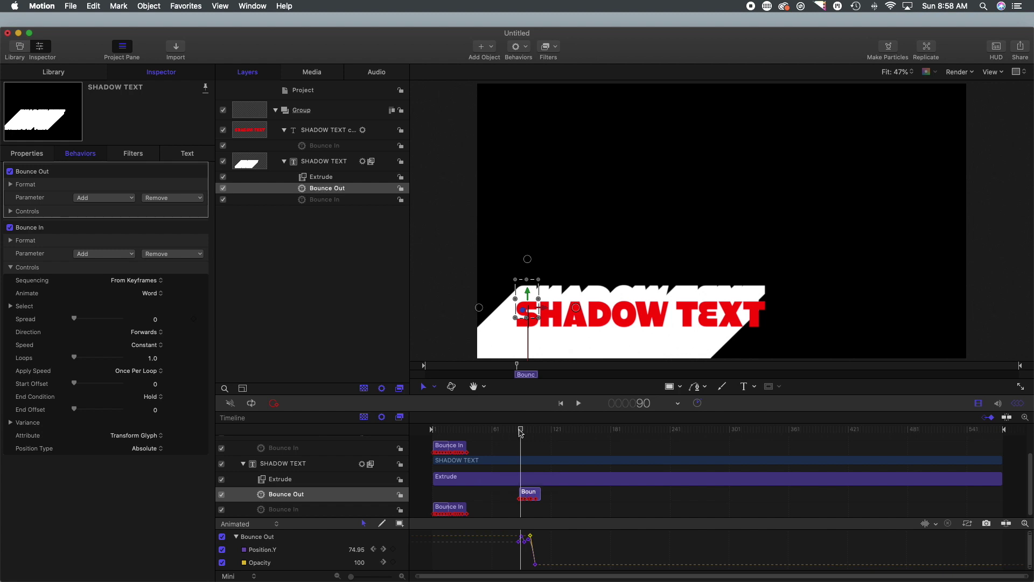
pyautogui.press('Home')
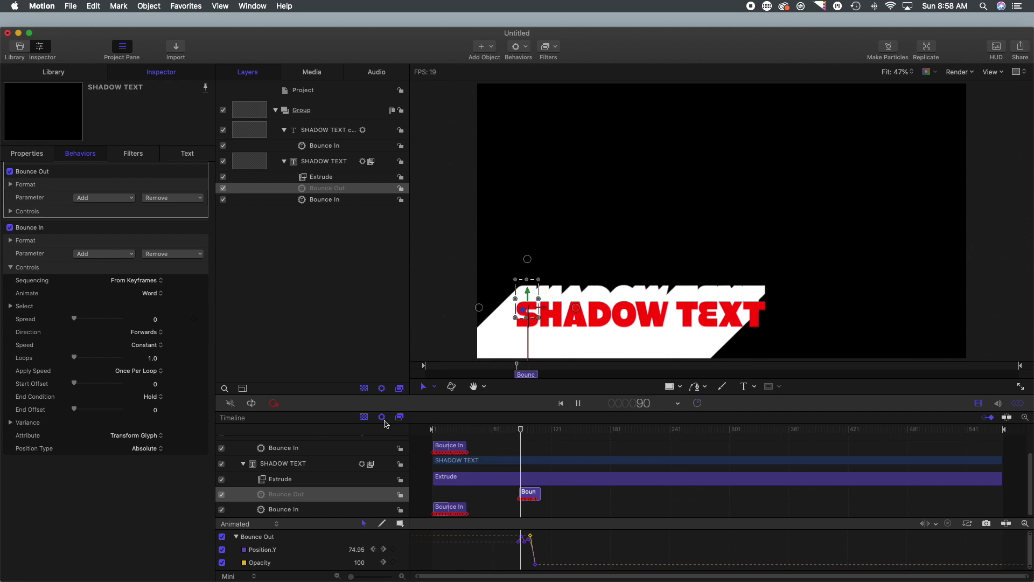
# Stop the preview and add a Text-Energetic Bounce Out behavior to the SHADOW TEXT copy
pyautogui.press('space')
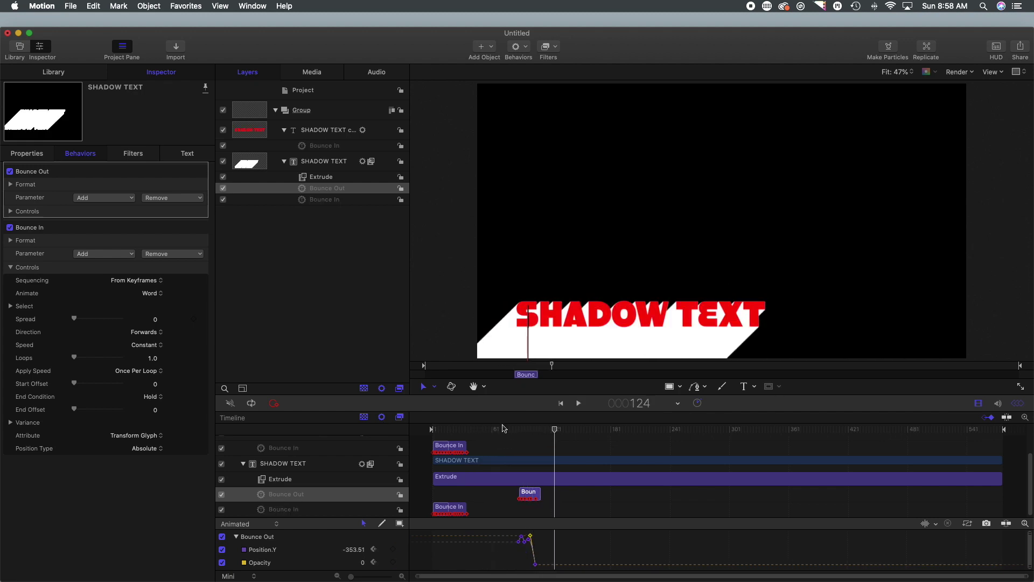
pyautogui.moveTo(557, 431); pyautogui.dragTo(518, 430)
pyautogui.scroll(3, 506, 459)
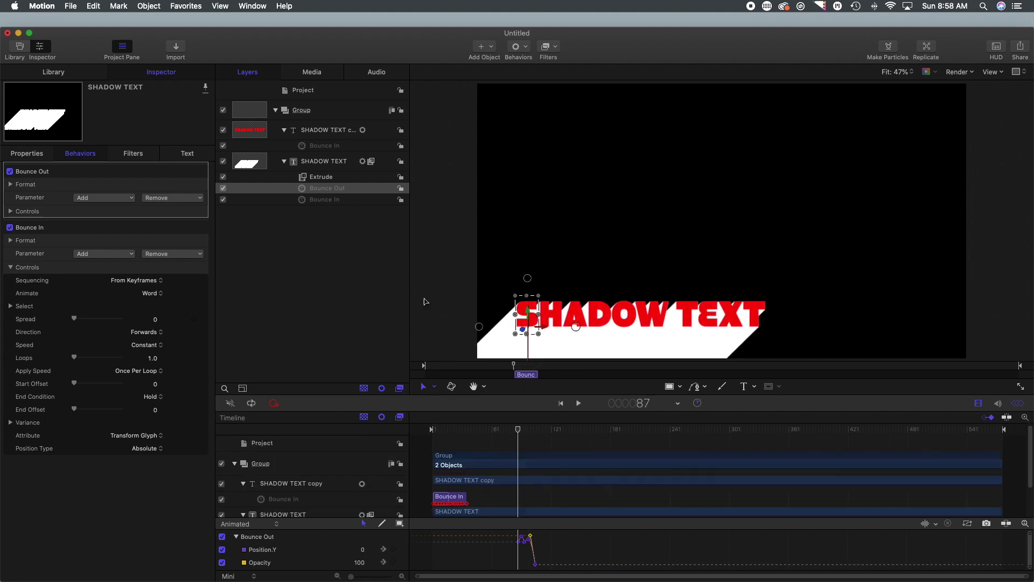
pyautogui.click(325, 131)
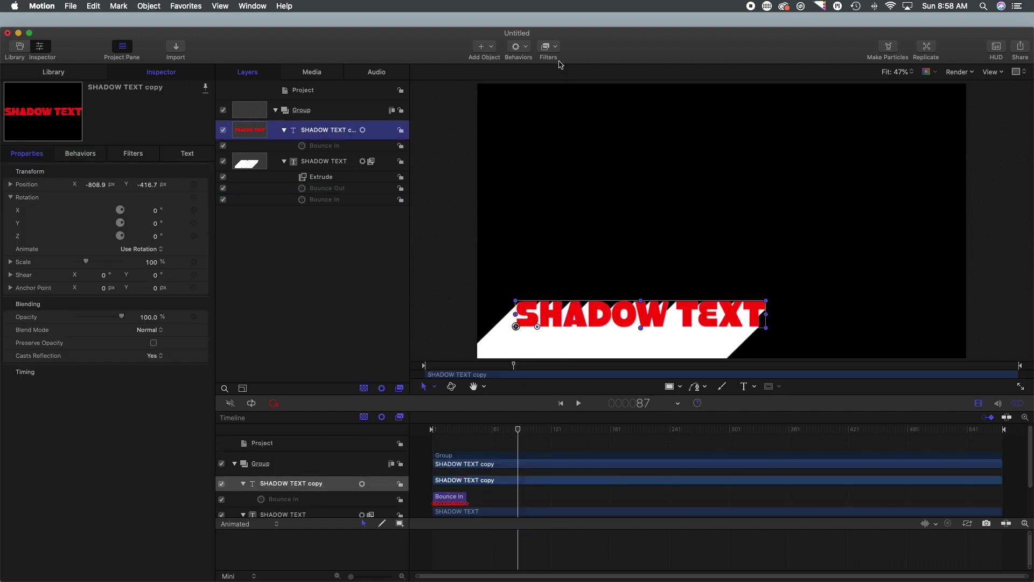
pyautogui.click(525, 49)
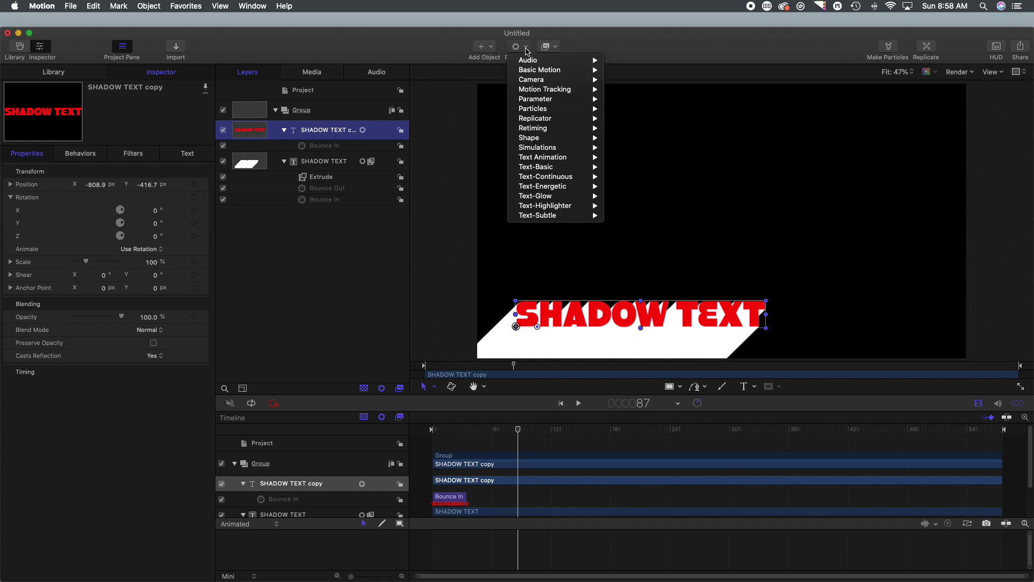
pyautogui.moveTo(535, 170)
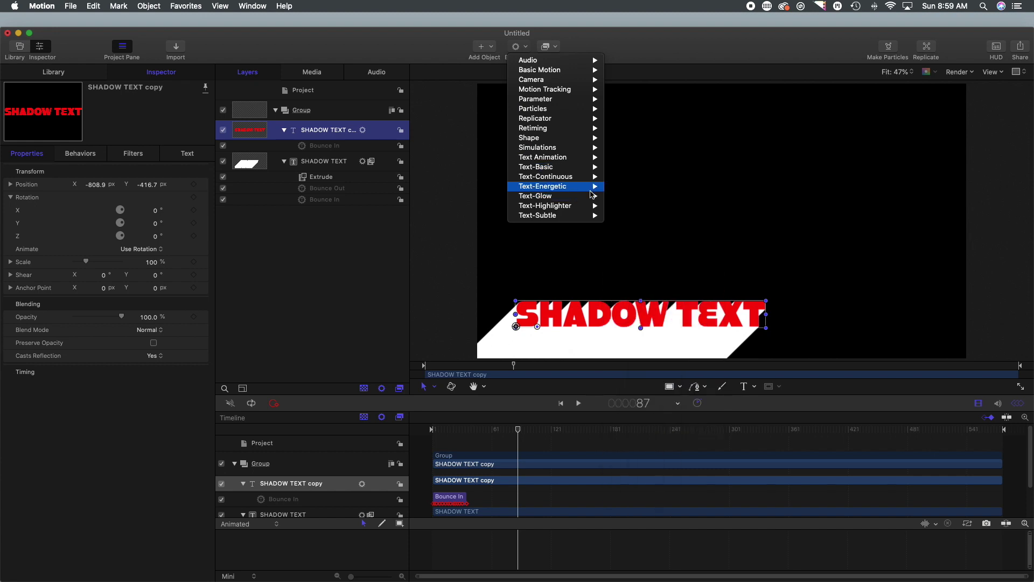
pyautogui.moveTo(589, 186)
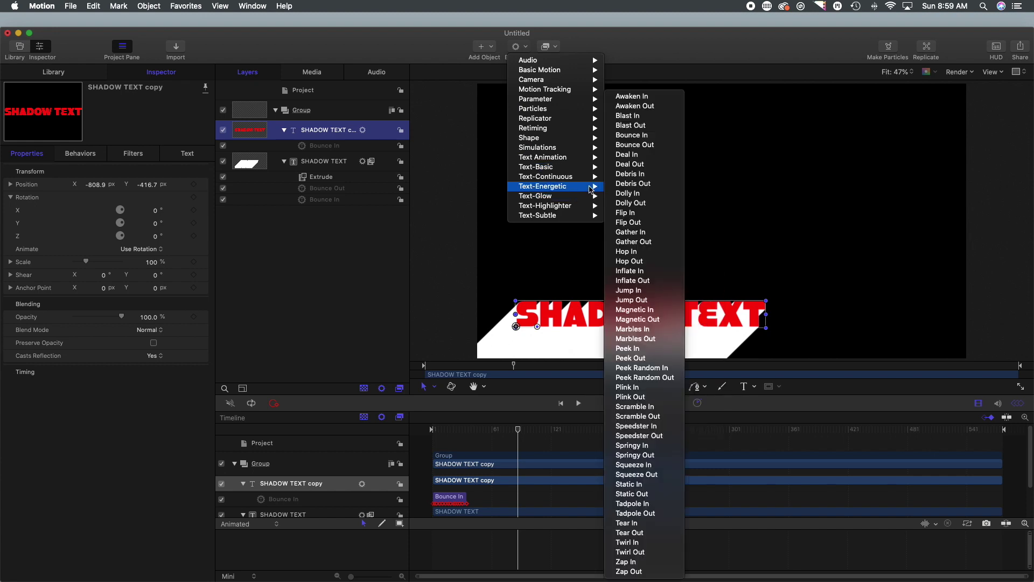
pyautogui.click(636, 144)
# Move the copy's Bounce Out to frames 84–106 and scrub back to frame 111 to check
pyautogui.scroll(-3, 514, 447)
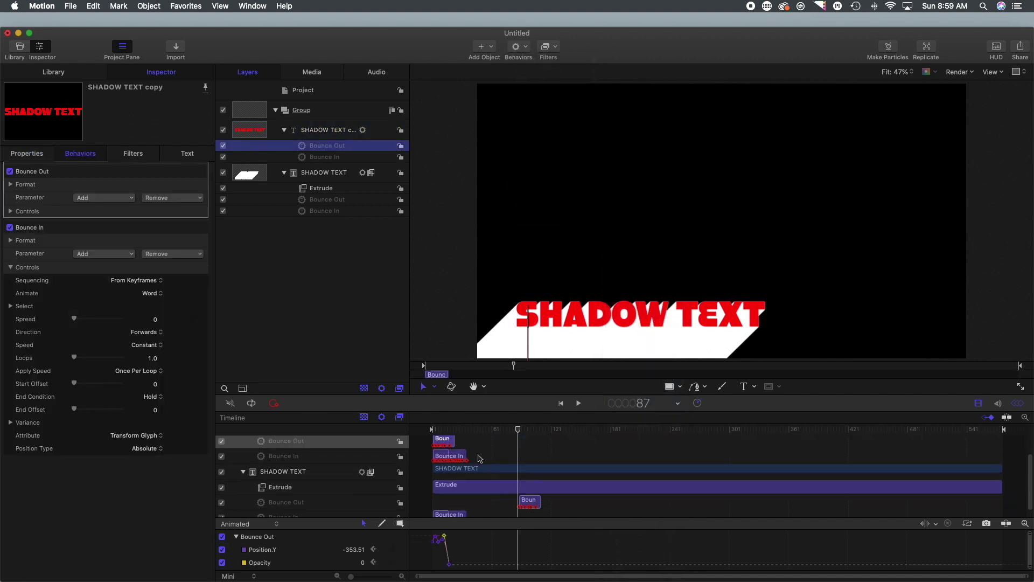
pyautogui.moveTo(441, 441); pyautogui.dragTo(396, 432)
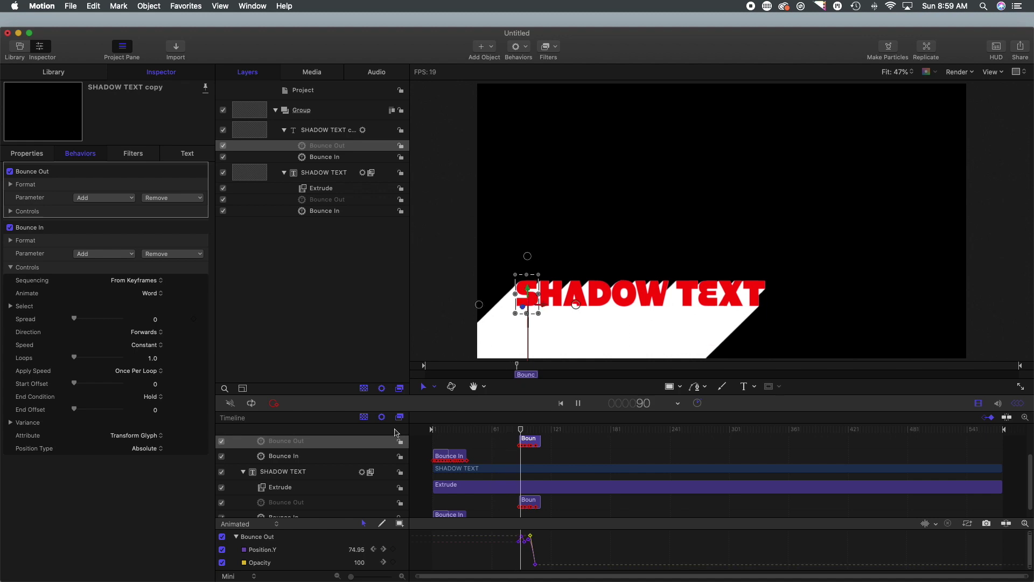
pyautogui.press('space')
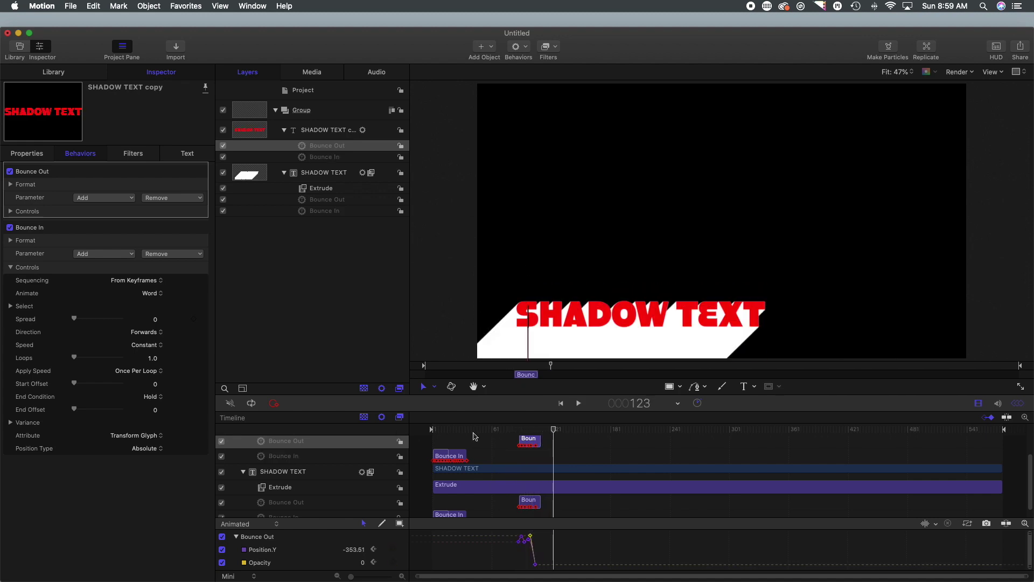
pyautogui.moveTo(556, 434)
pyautogui.mouseDown()
pyautogui.moveTo(526, 435)
pyautogui.moveTo(541, 433)
pyautogui.mouseUp()
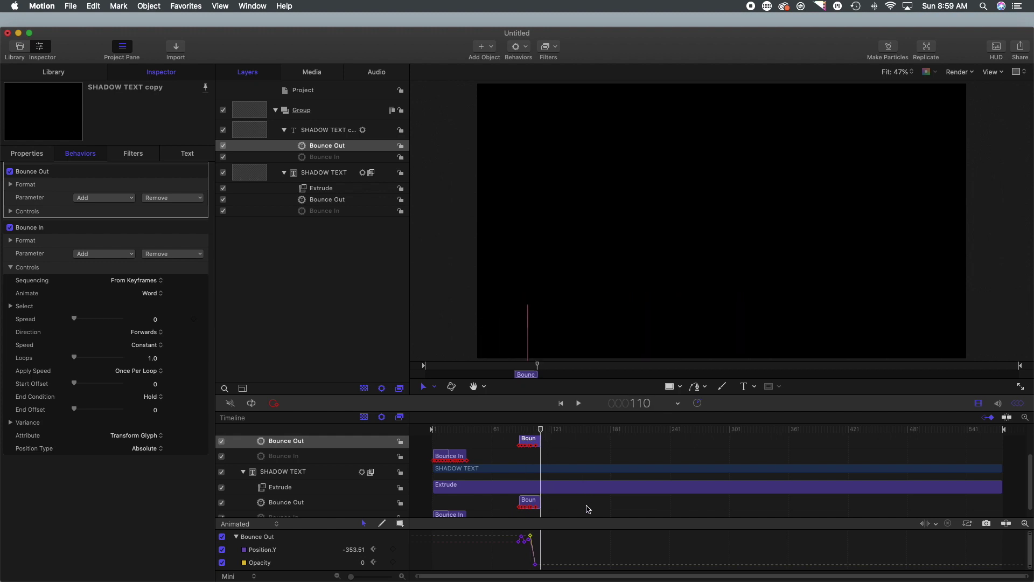
# Trim the shadow layer to end at frame 110 and set the project duration to 112 frames
pyautogui.click(557, 471)
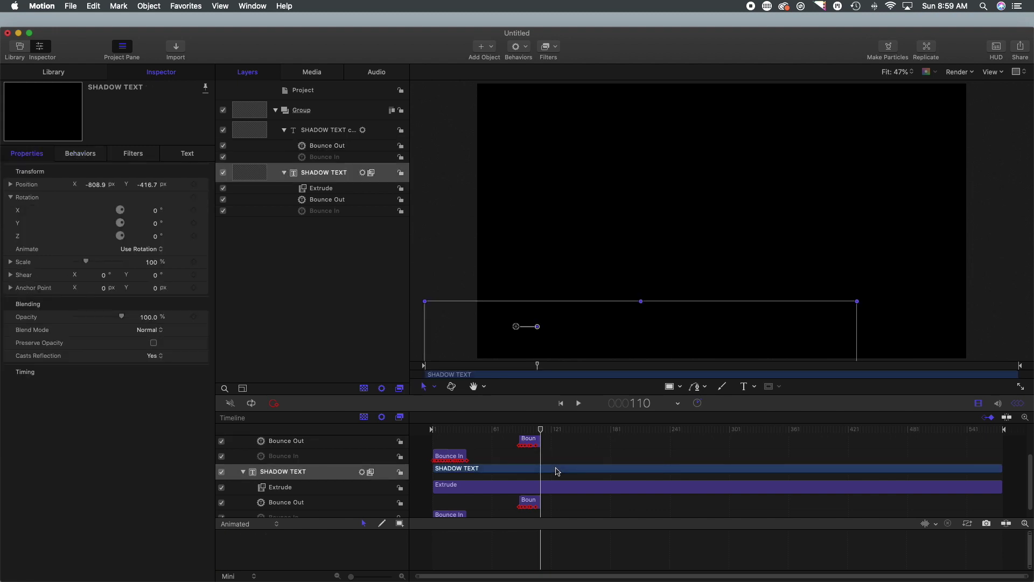
pyautogui.hotkey('alt', ']')
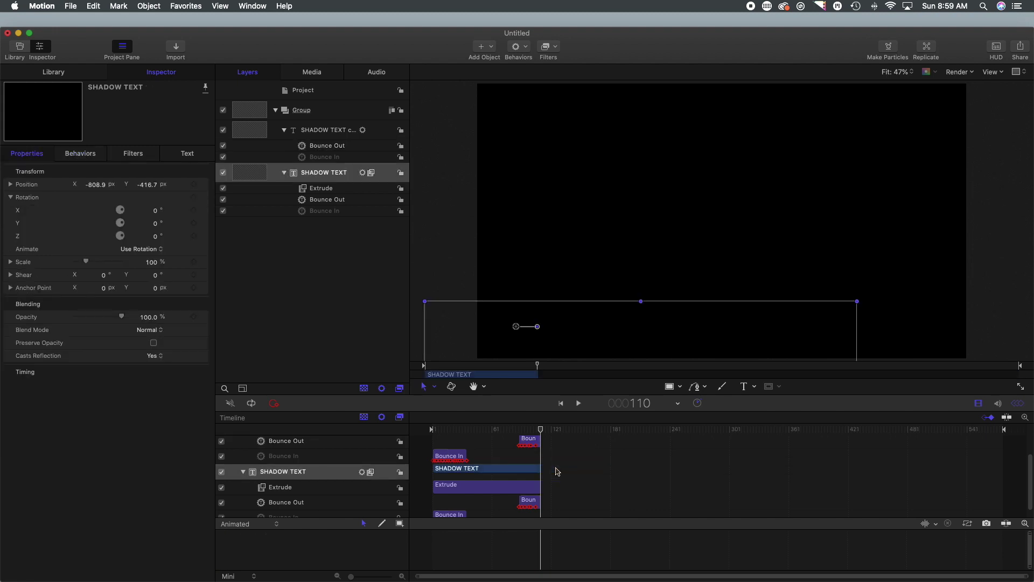
pyautogui.click(312, 91)
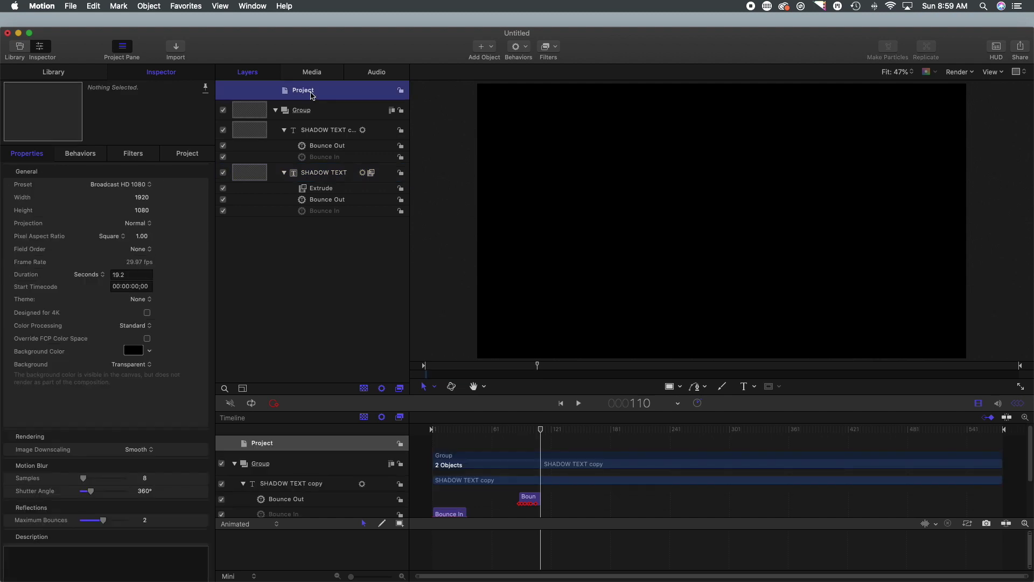
pyautogui.click(89, 275)
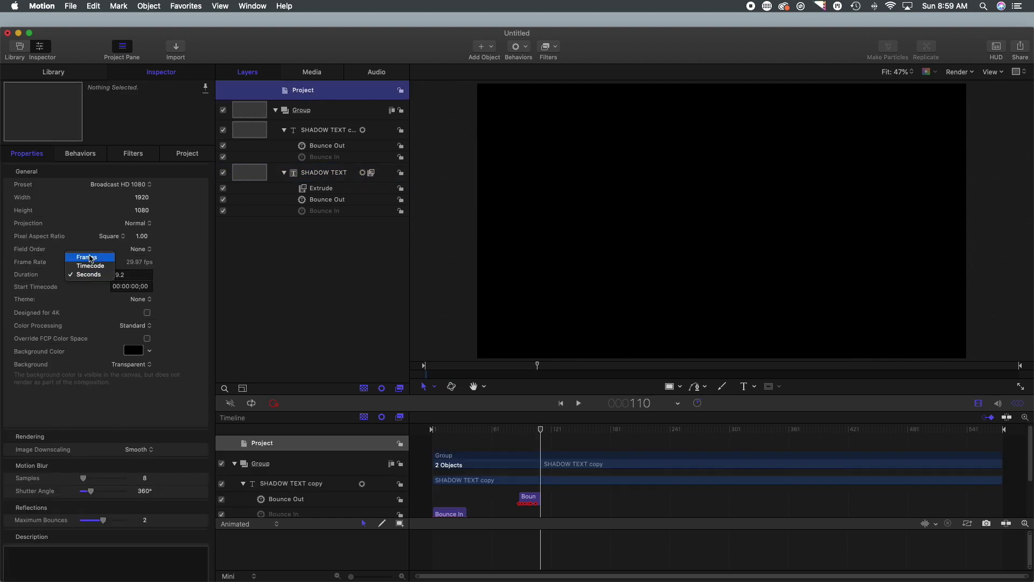
pyautogui.click(89, 258)
pyautogui.click(130, 274)
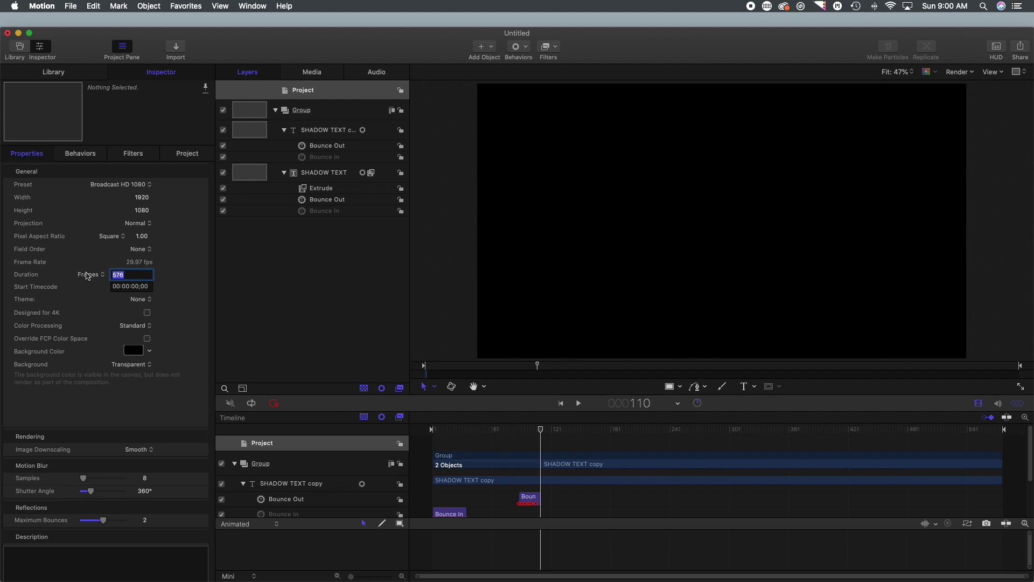
pyautogui.write('112')
pyautogui.press('Return')
# Select the SHADOW TEXT copy and play the finished animation from frame 1
pyautogui.click(988, 480)
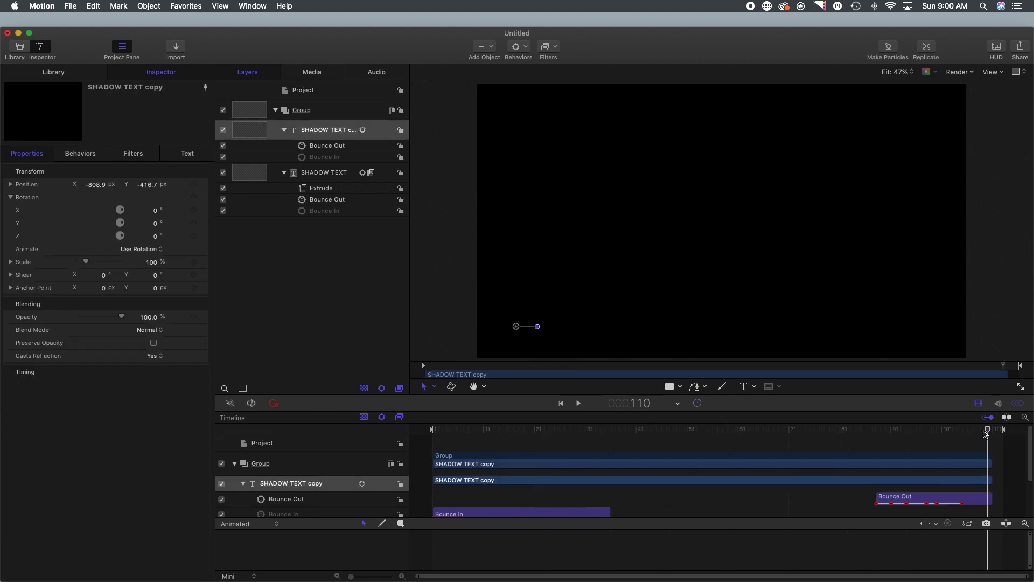
pyautogui.moveTo(986, 433); pyautogui.dragTo(392, 443)
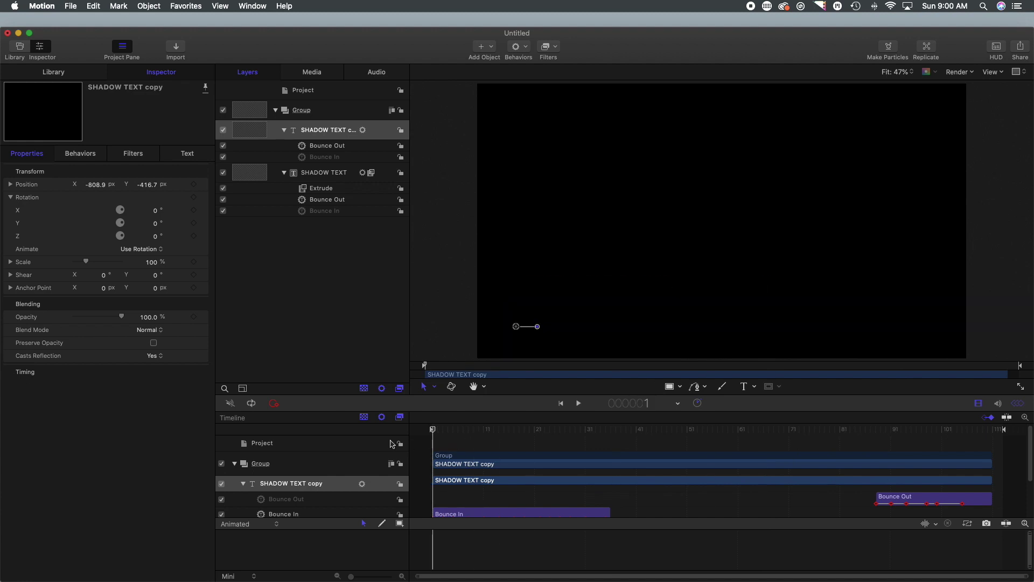
pyautogui.press('space')
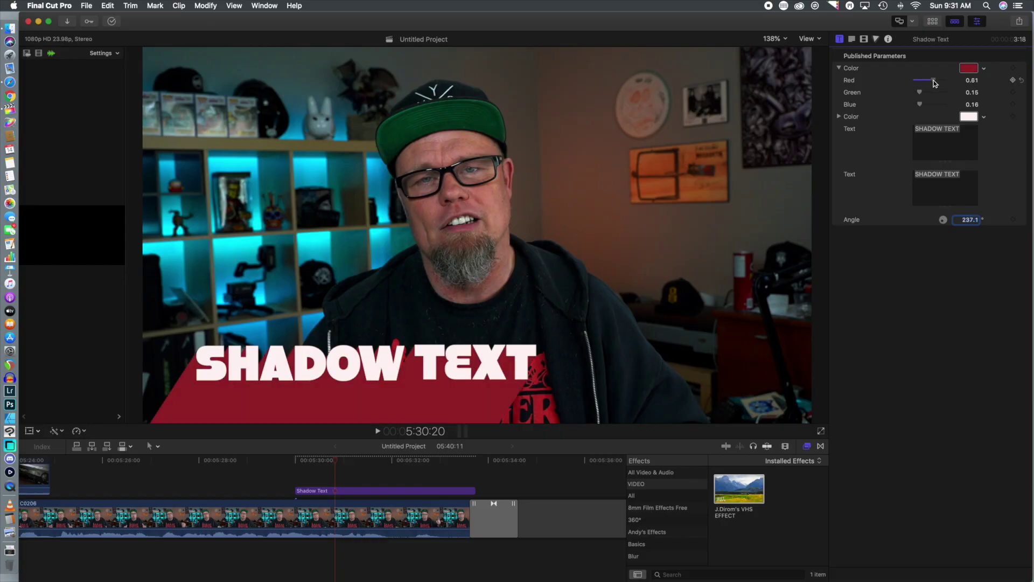
# Set the shadow Red to 0.05 (dark teal), text Red to 0.41 (cyan), and turn the shadow angle to 289.2°
pyautogui.moveTo(924, 84); pyautogui.dragTo(917, 85)
pyautogui.click(838, 117)
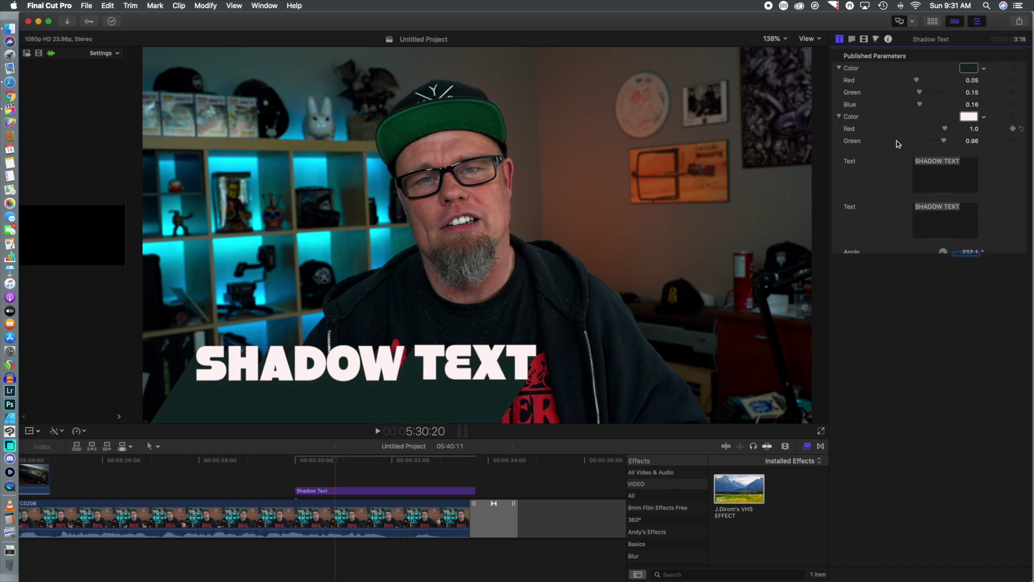
pyautogui.moveTo(946, 129); pyautogui.dragTo(929, 134)
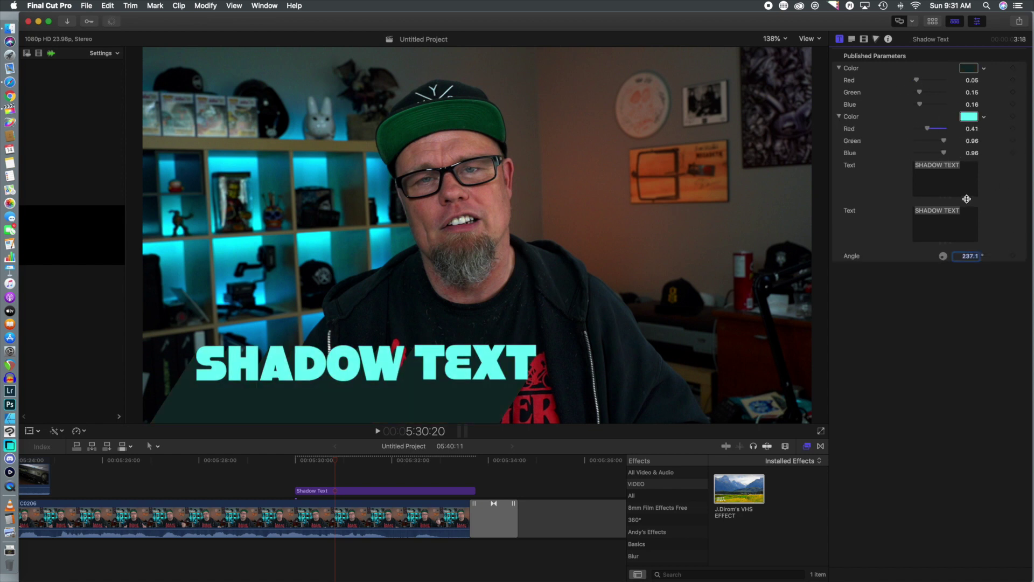
pyautogui.moveTo(944, 262)
pyautogui.mouseDown()
pyautogui.moveTo(927, 263)
pyautogui.moveTo(948, 265)
pyautogui.mouseUp()
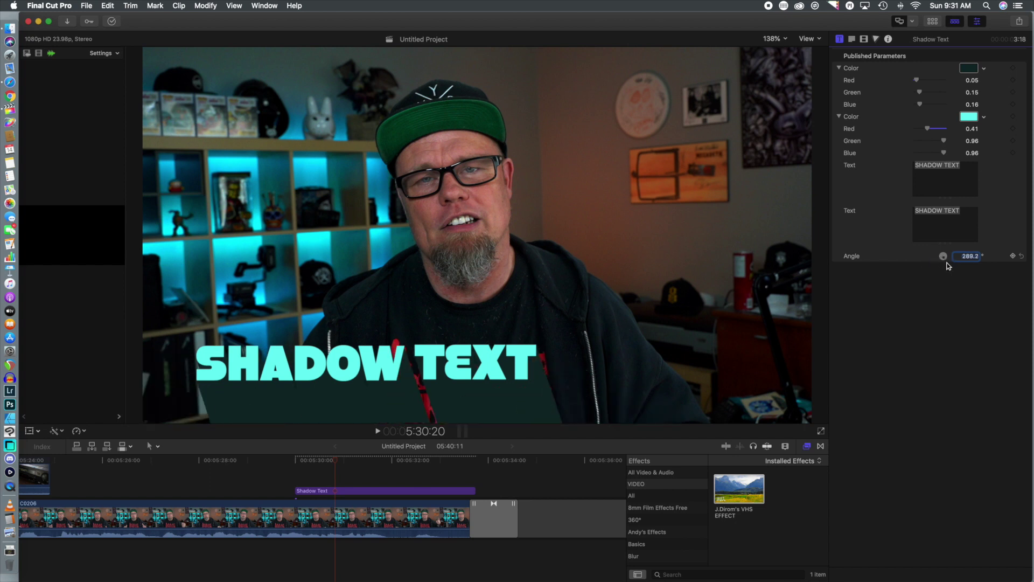